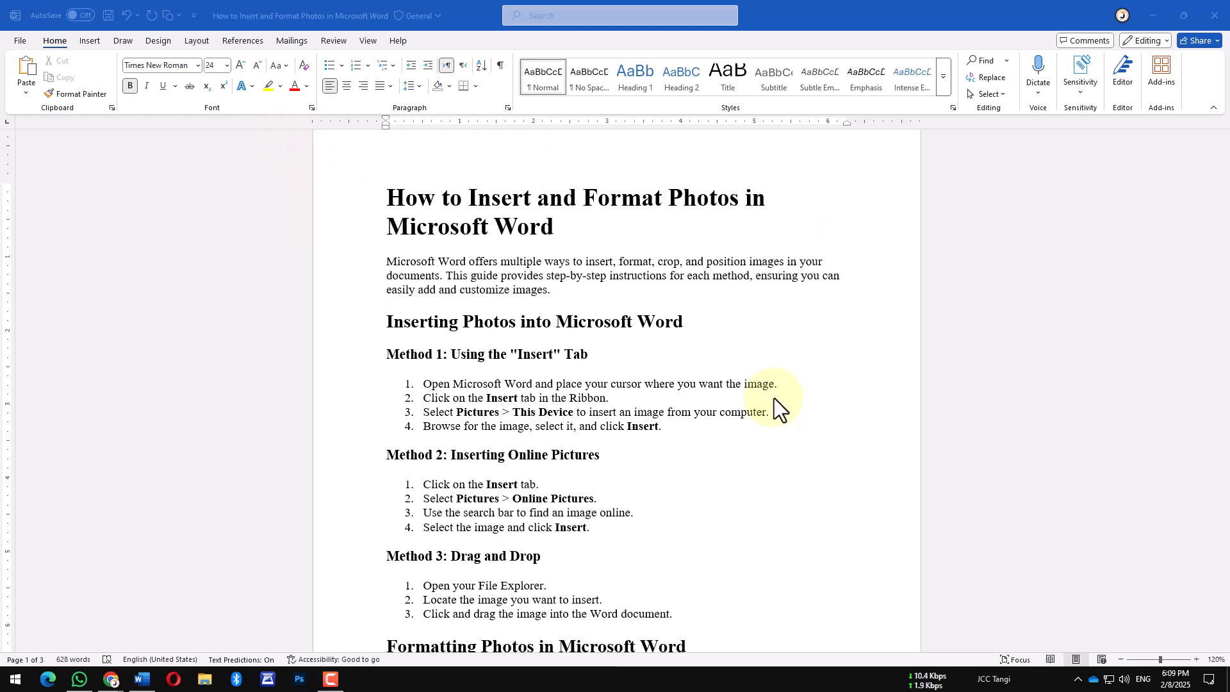
Insert the white-background portrait photo from the OneDrive photos folder's first subfolder before the document title
click(789, 231)
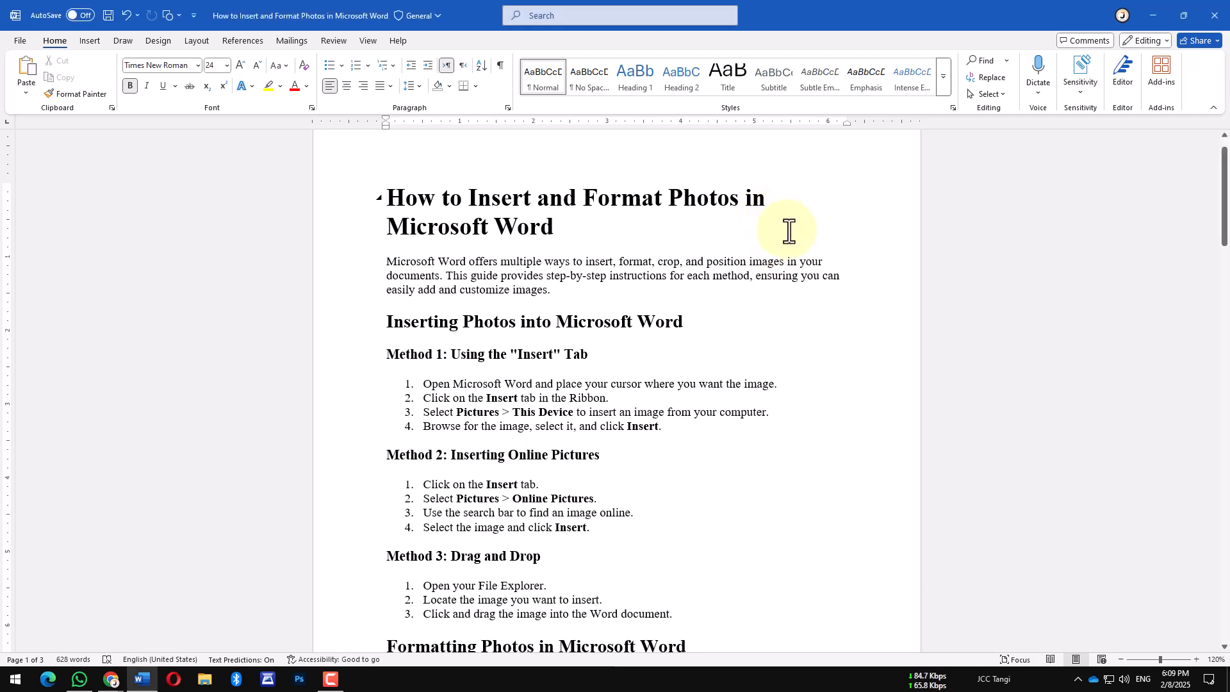
click(87, 40)
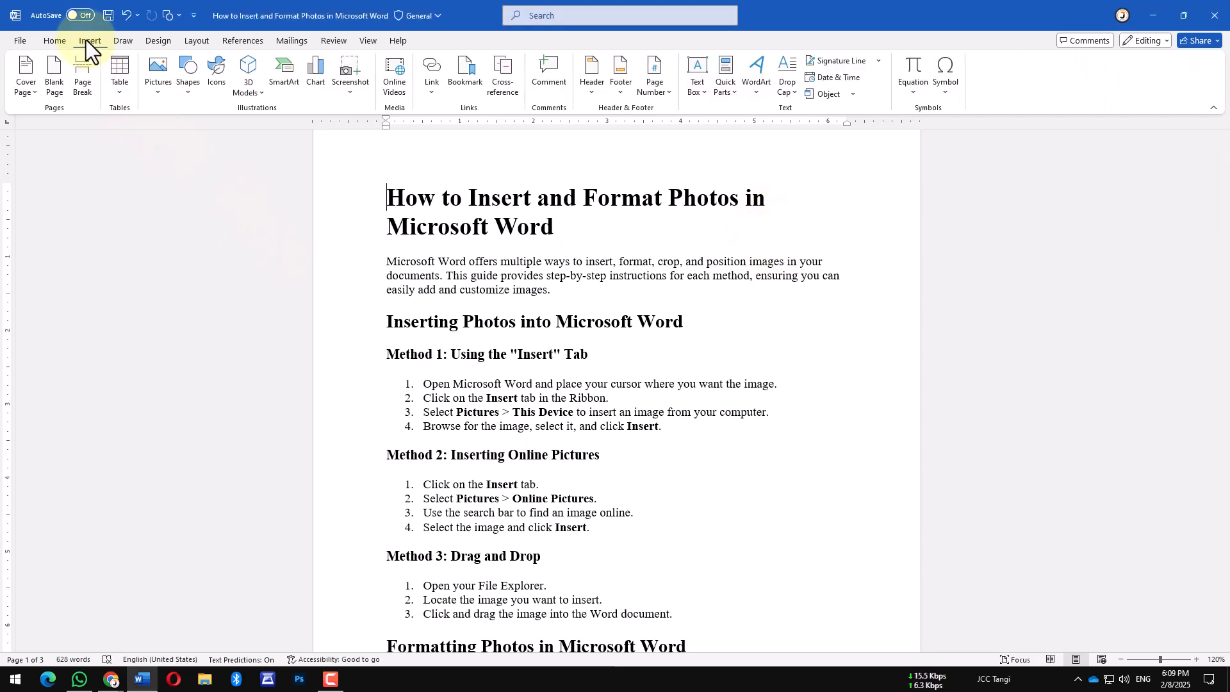
click(159, 93)
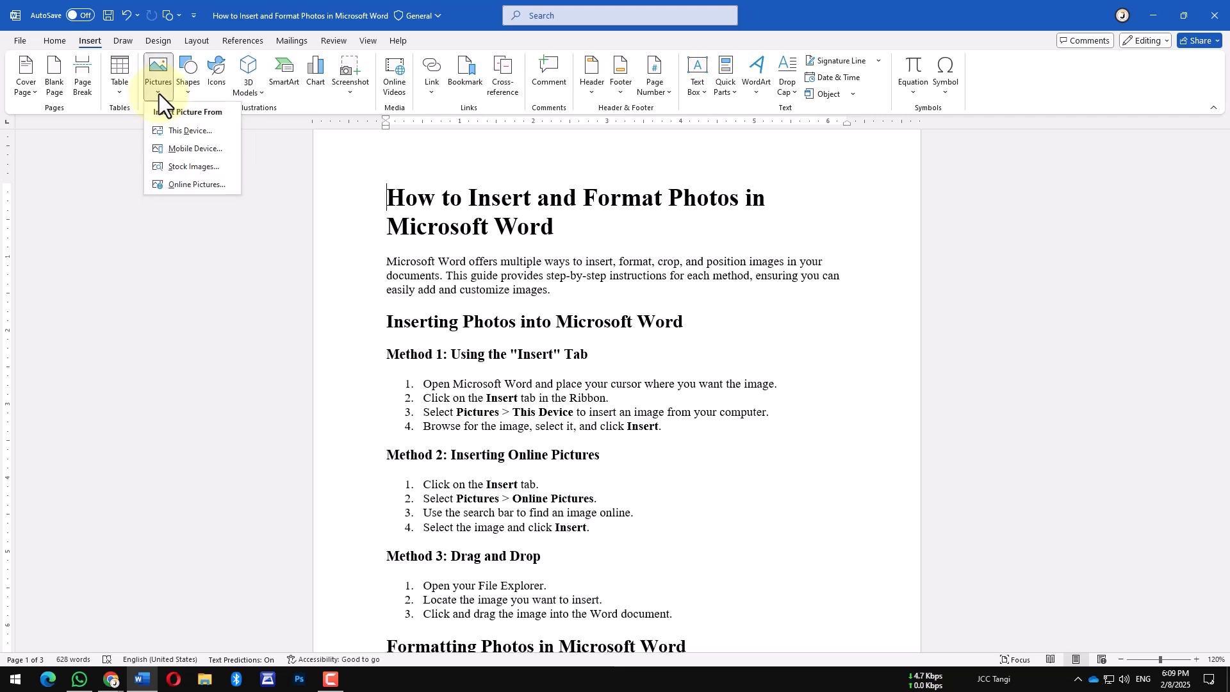
click(186, 131)
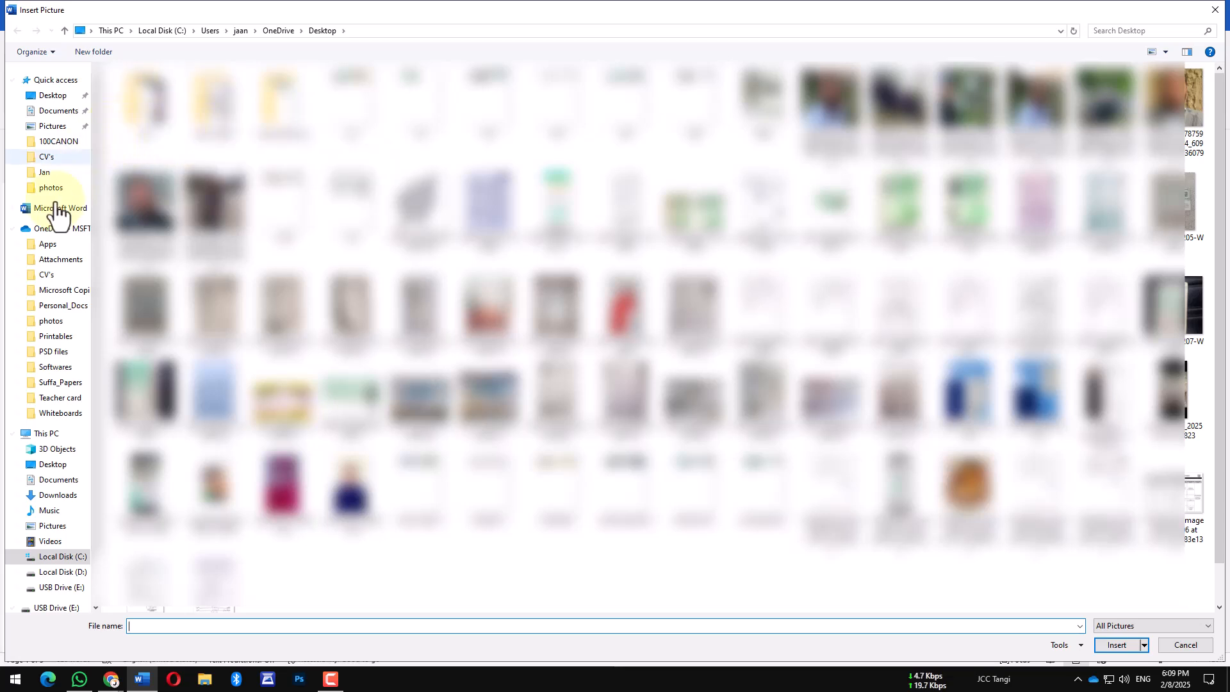
click(53, 321)
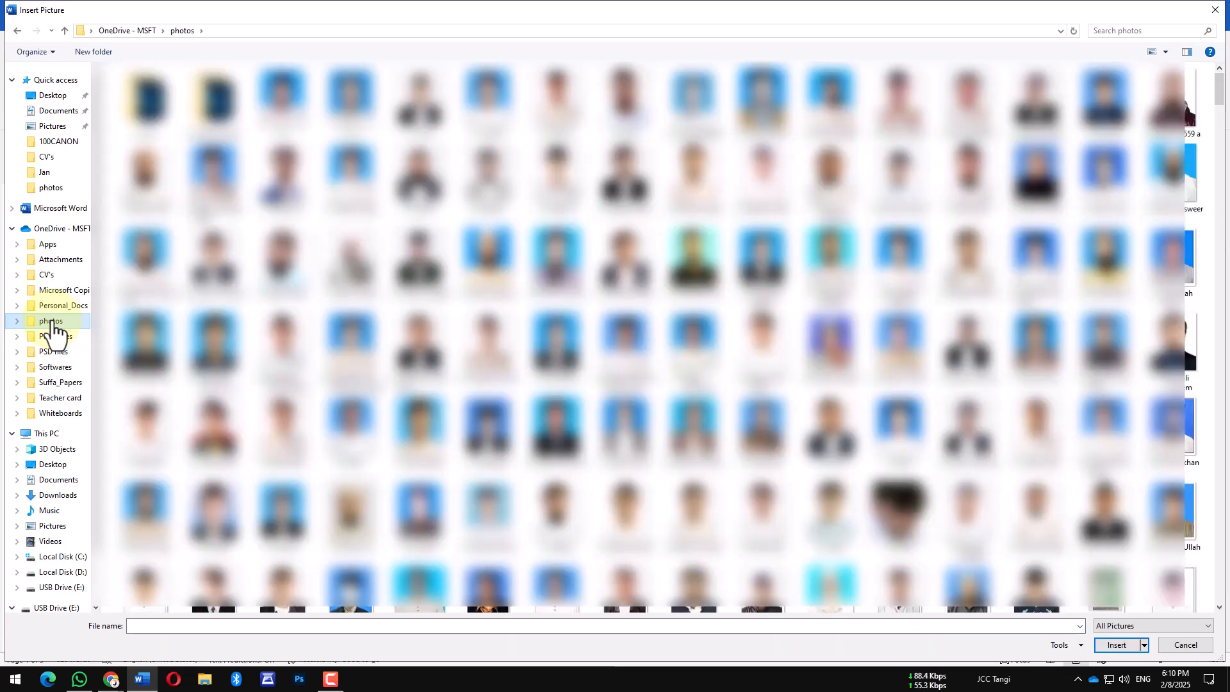
double_click(145, 102)
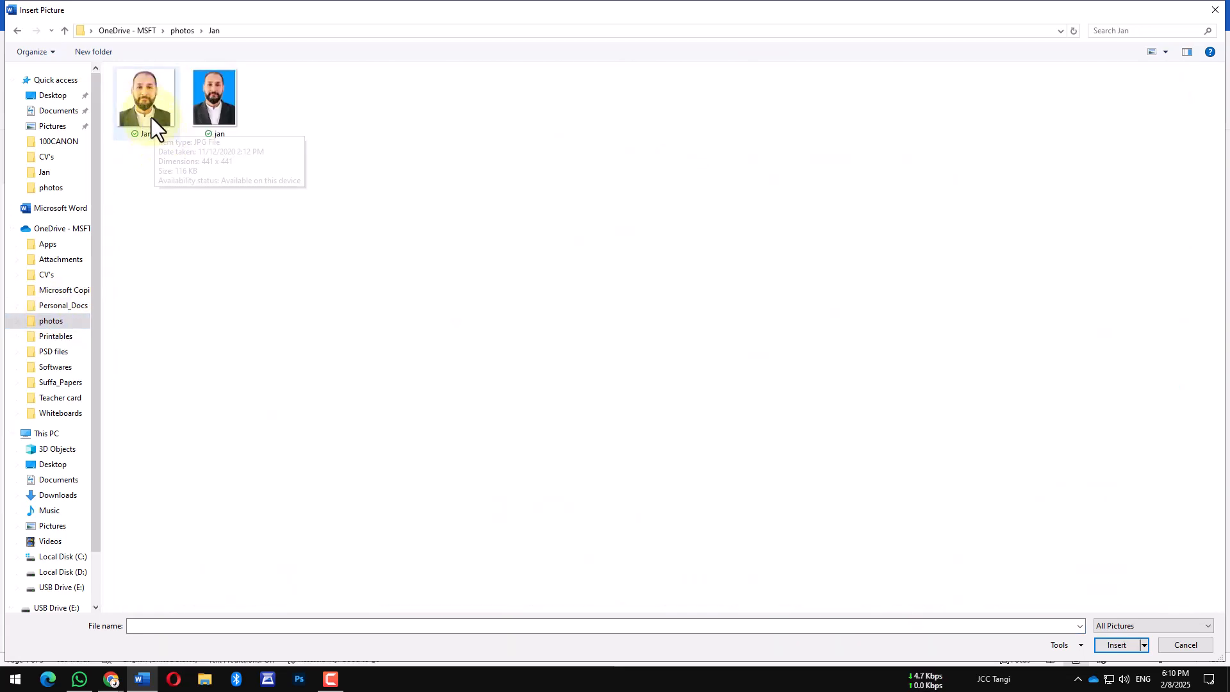
double_click(147, 108)
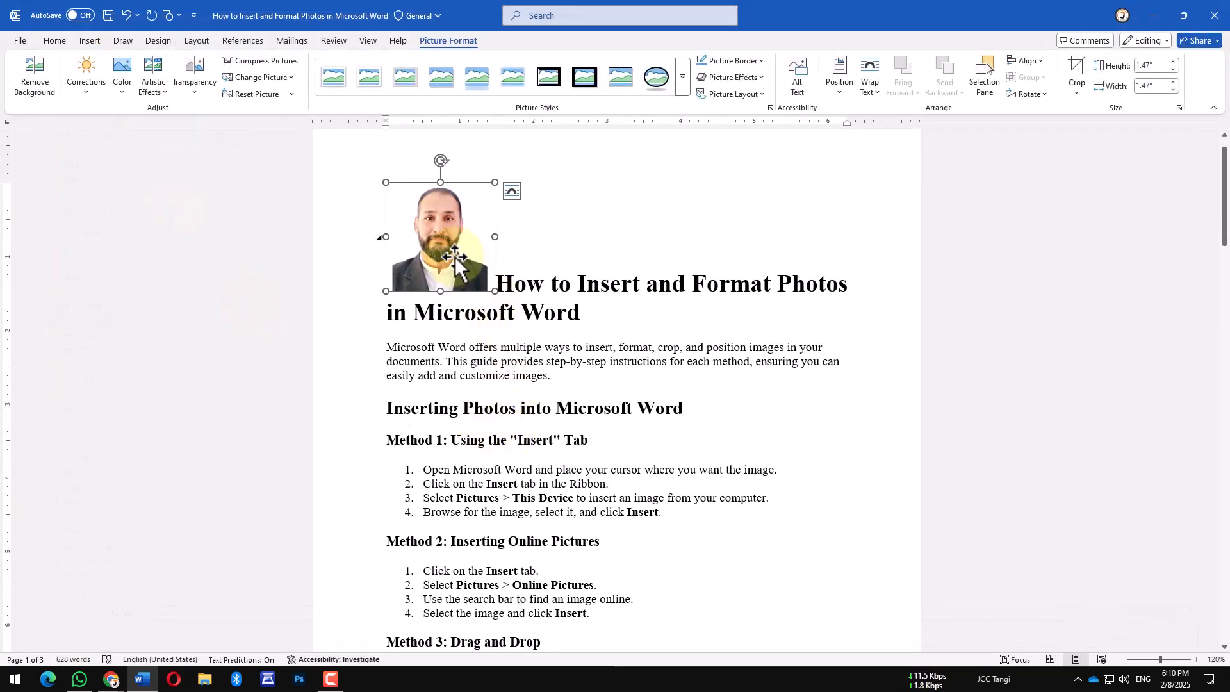
Crop the inserted portrait to the oval shape from the basic shapes
click(1078, 94)
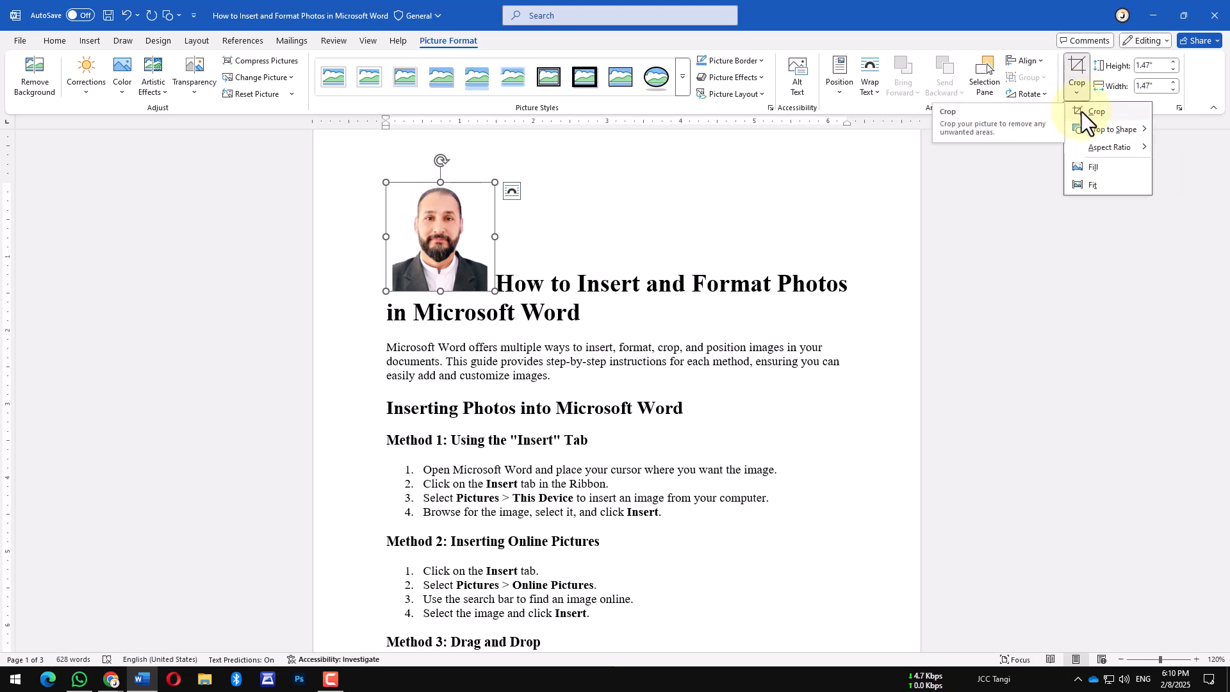
mouse_move(1116, 131)
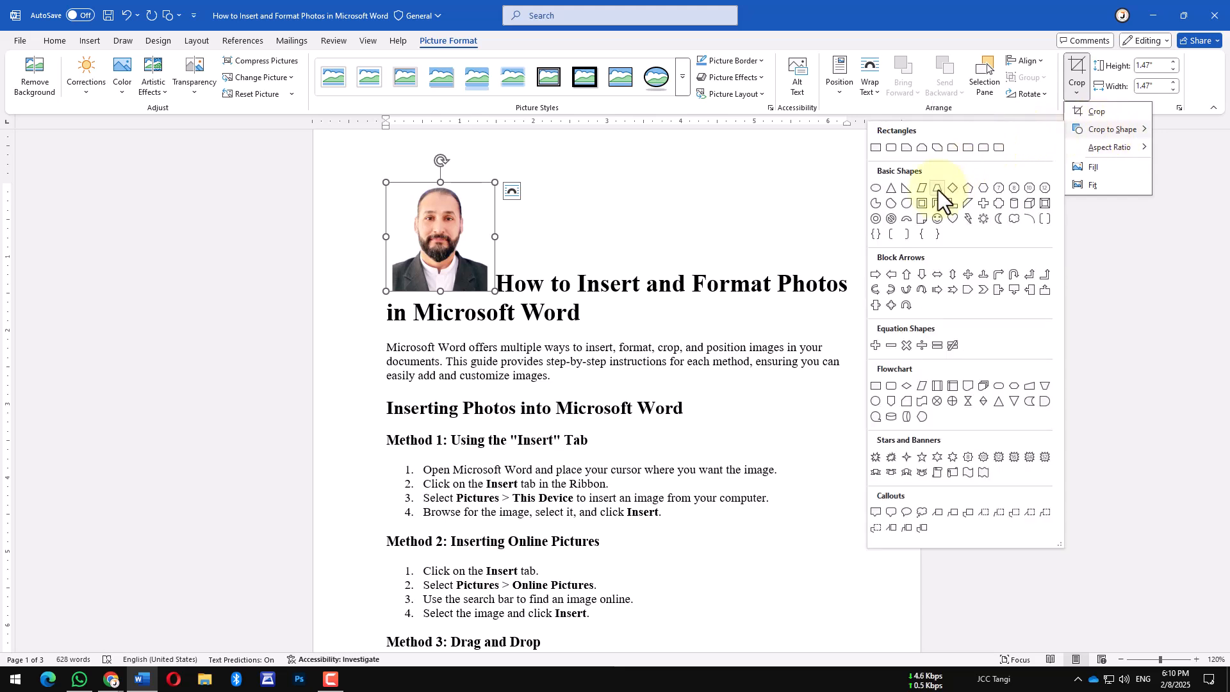
click(876, 188)
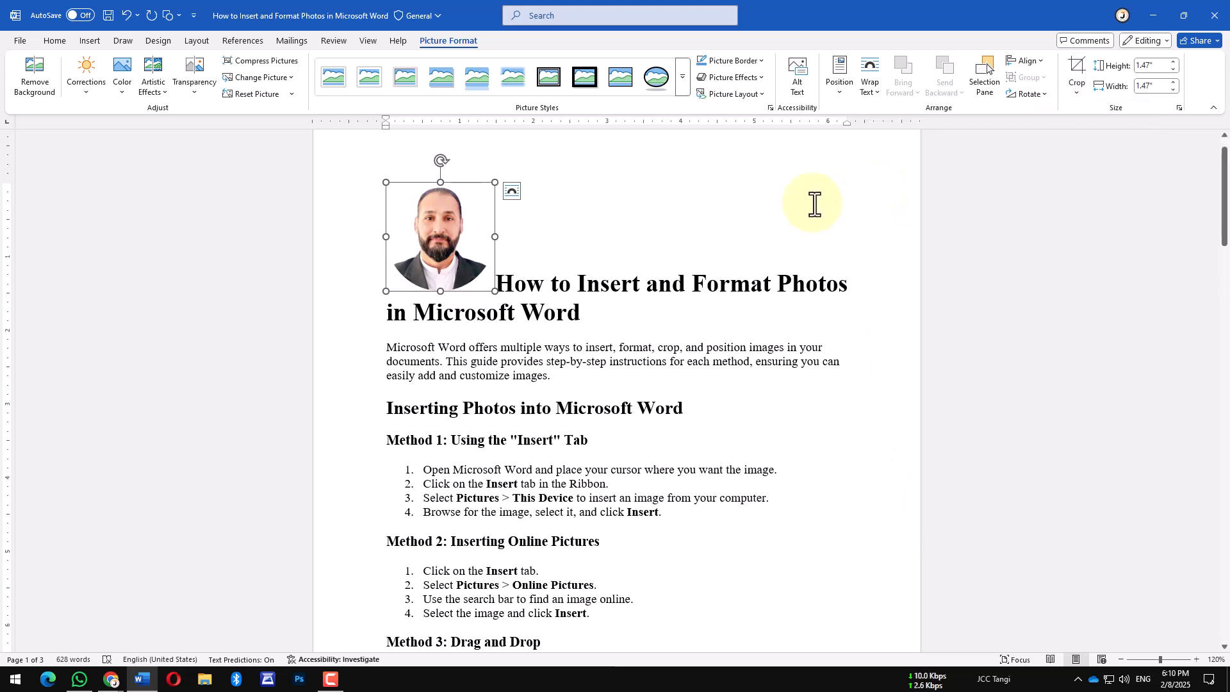
Give the round portrait a light blue picture border with a weight of 4½ pt
click(762, 64)
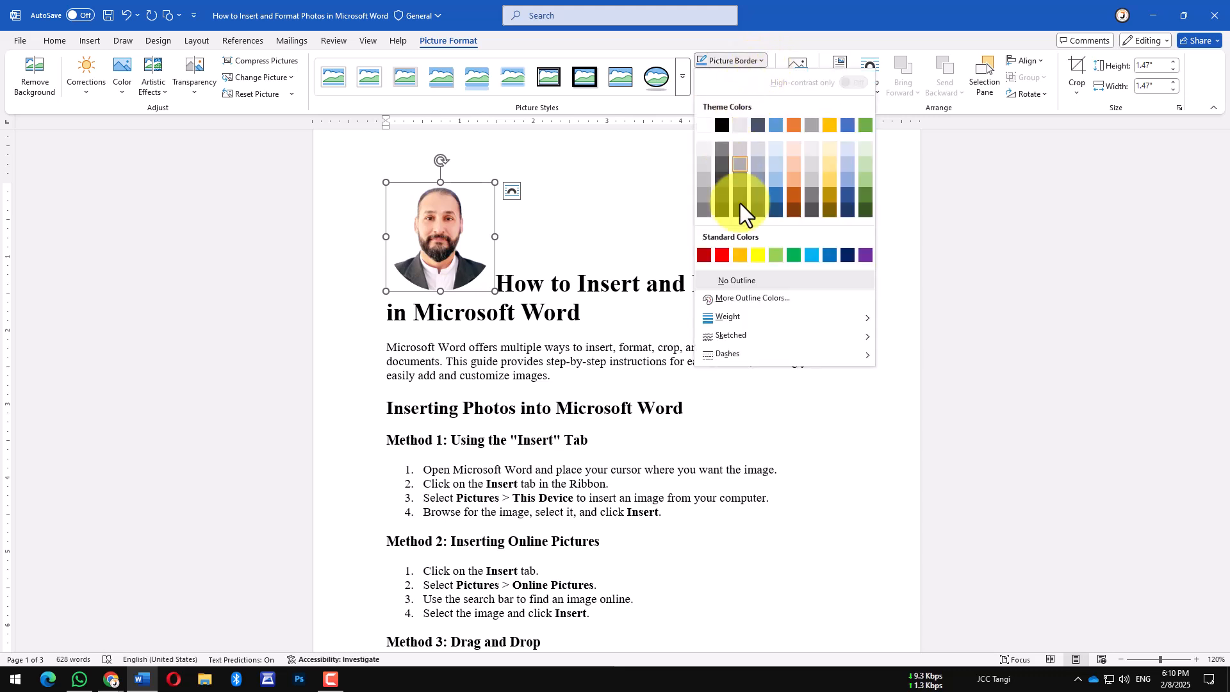
click(809, 255)
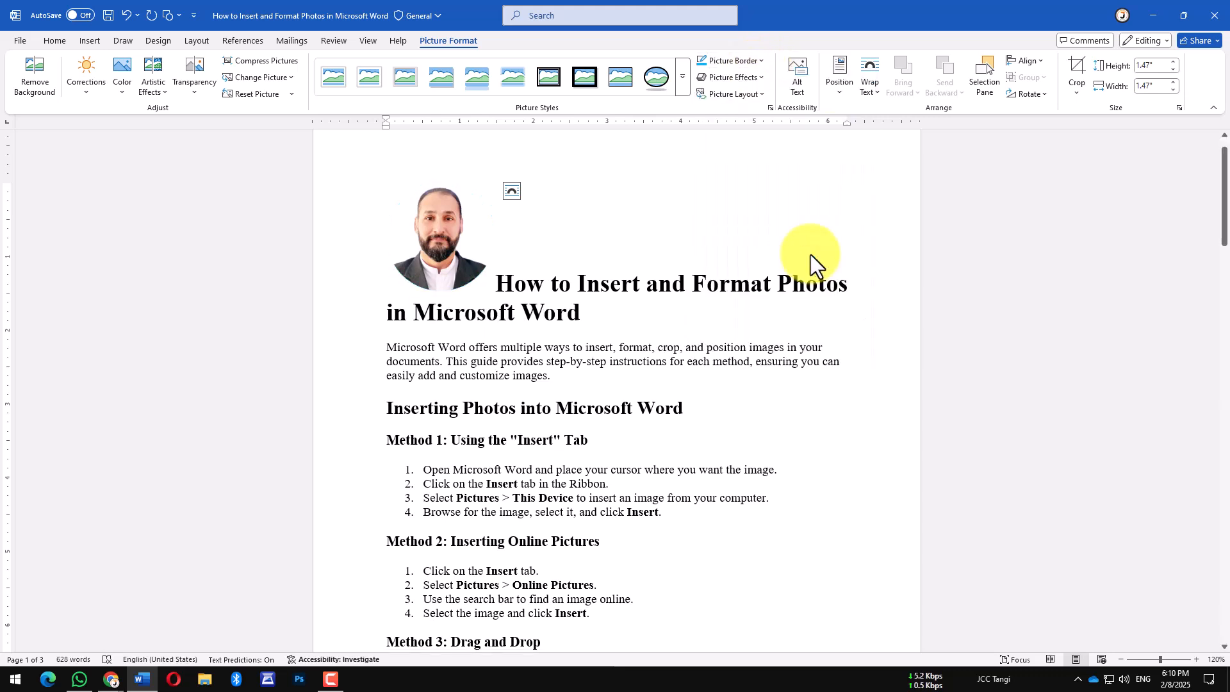
click(759, 64)
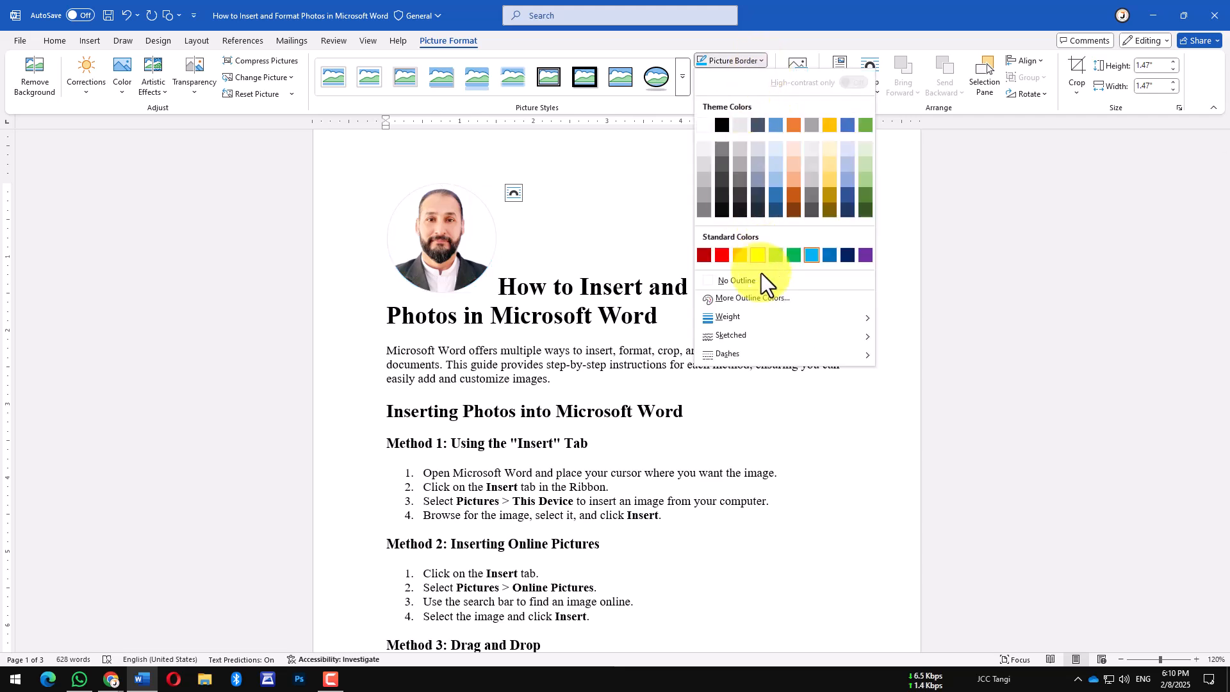
mouse_move(789, 318)
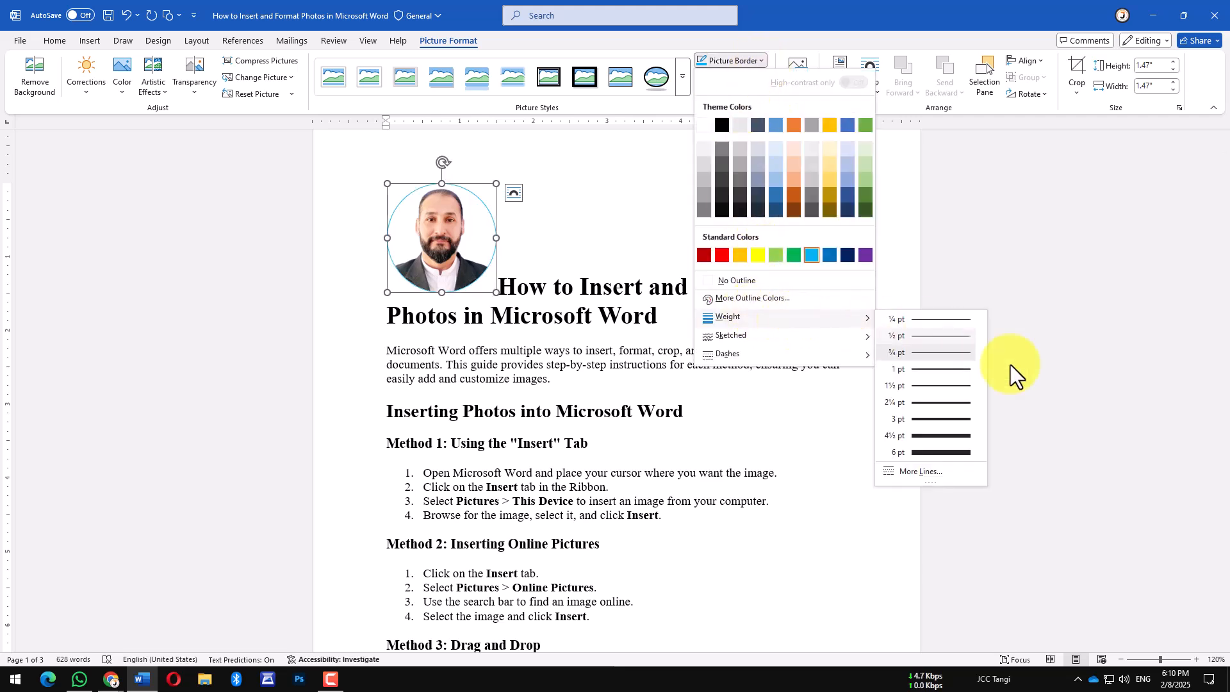
click(941, 437)
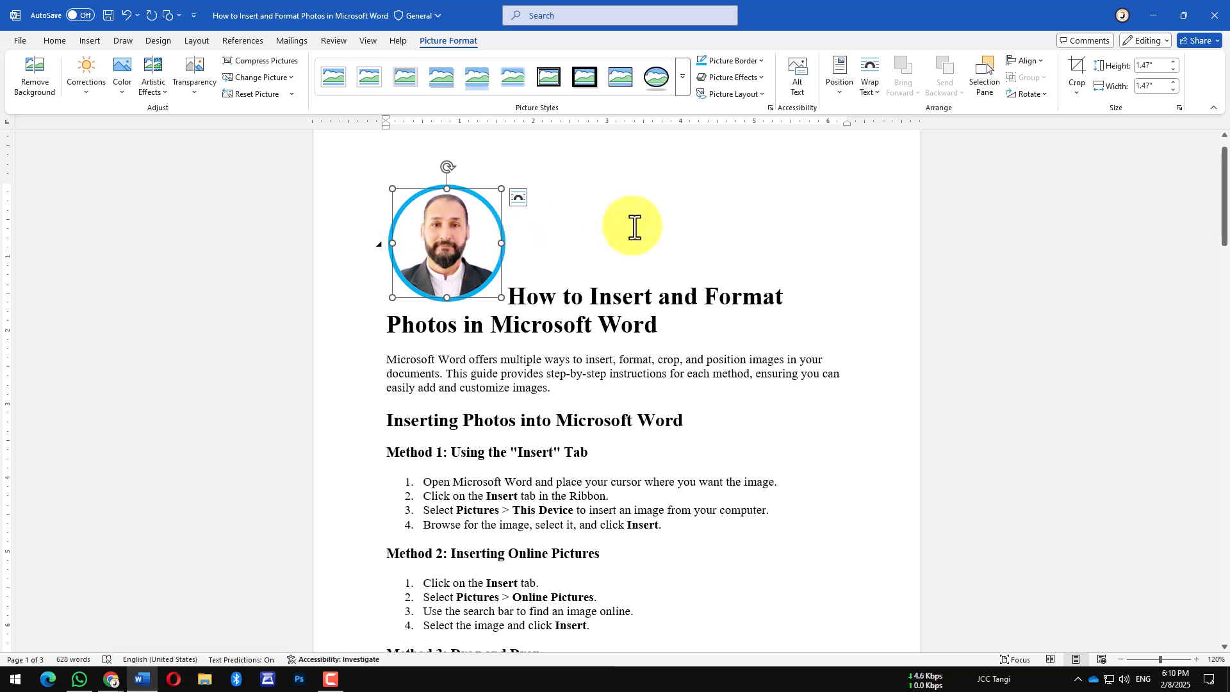
Set the portrait's text wrapping to Tight and move it to the right of the document title
click(519, 198)
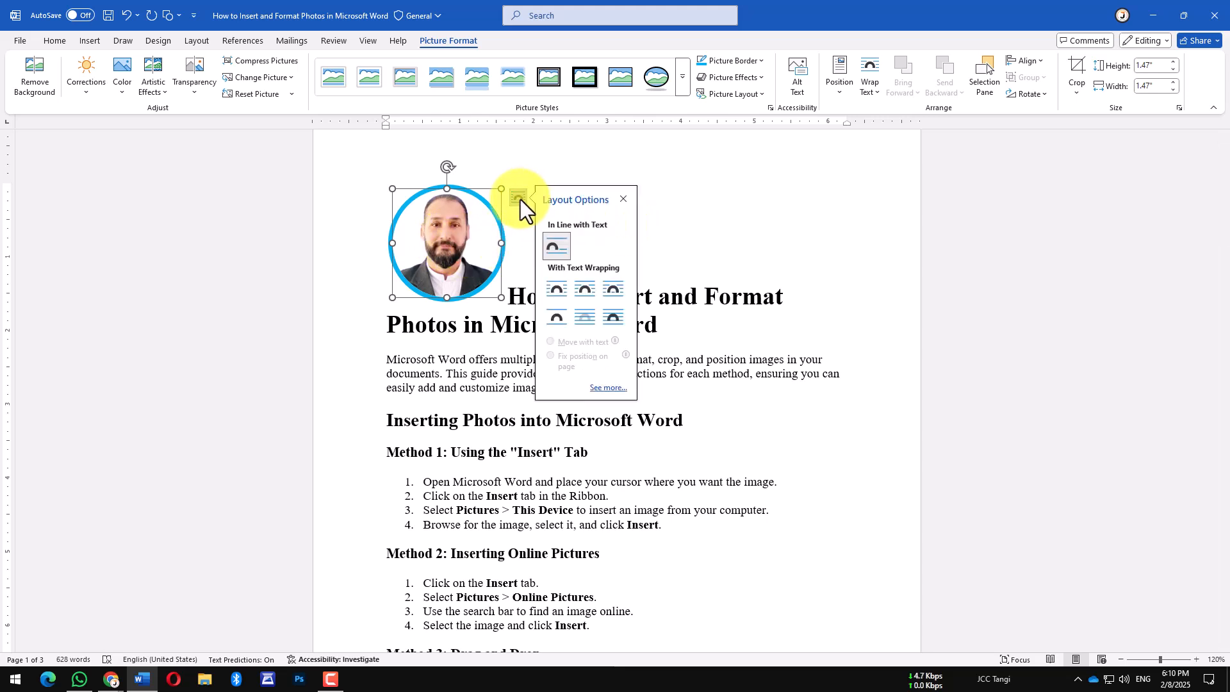
click(586, 287)
drag(501, 250, 791, 254)
click(852, 365)
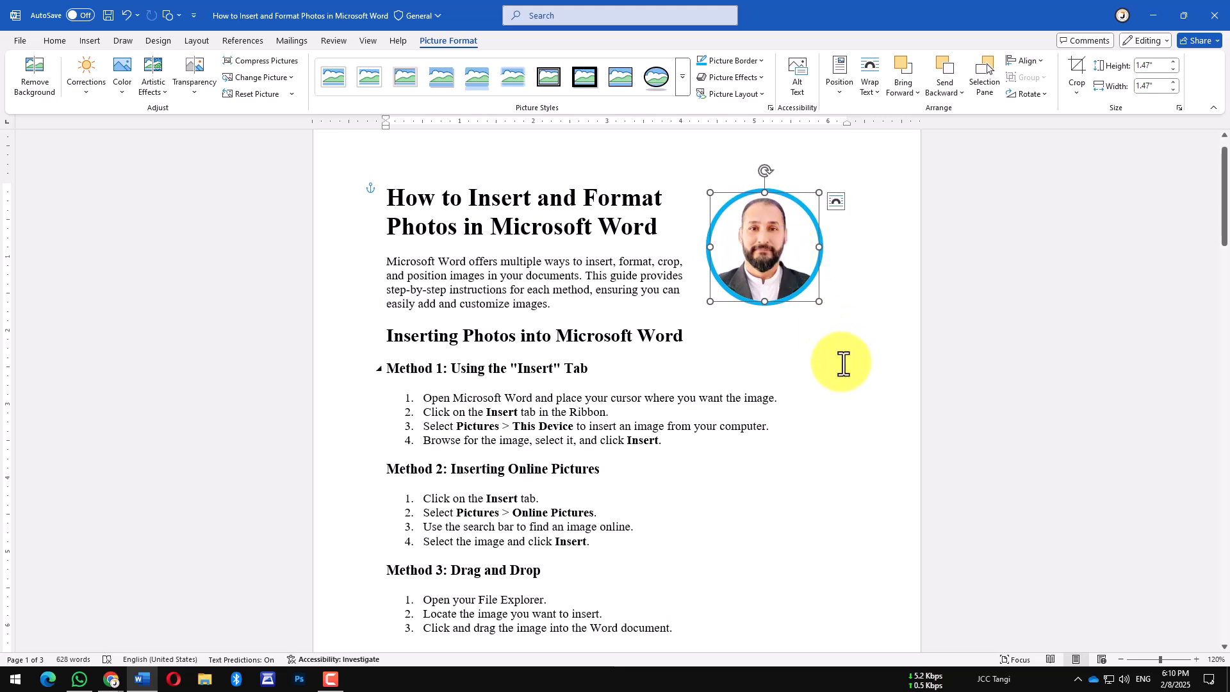
click(786, 286)
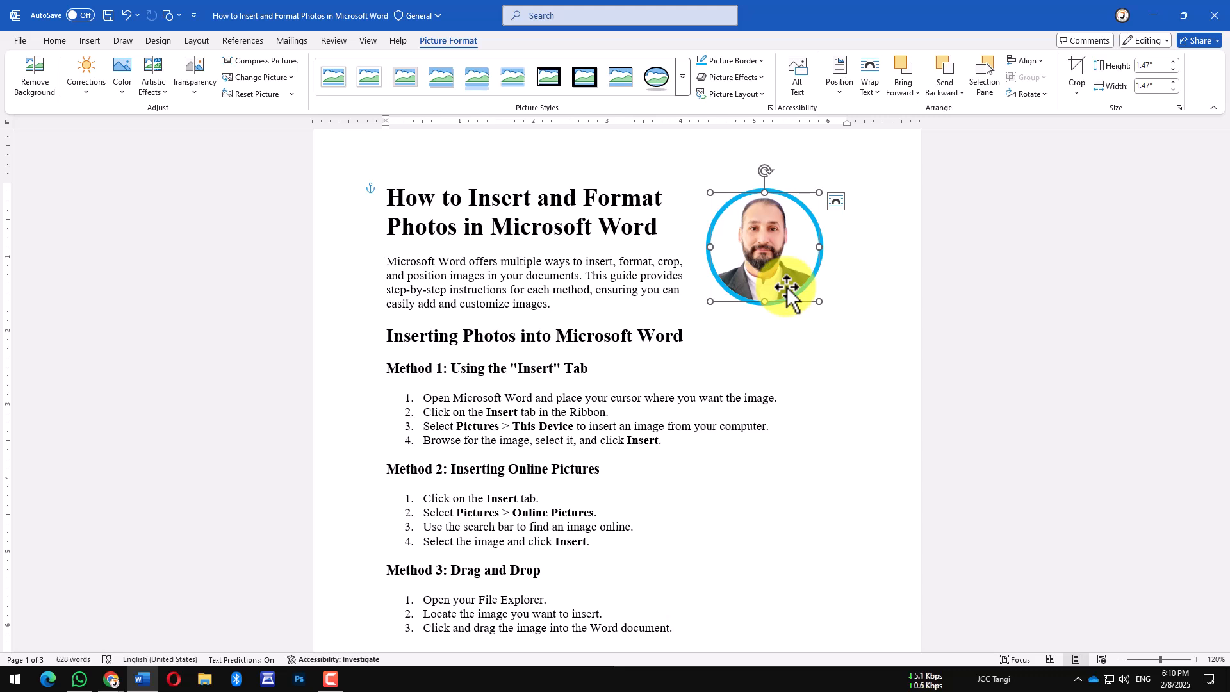
Insert the same white-background portrait from this device a second time before the title
click(83, 42)
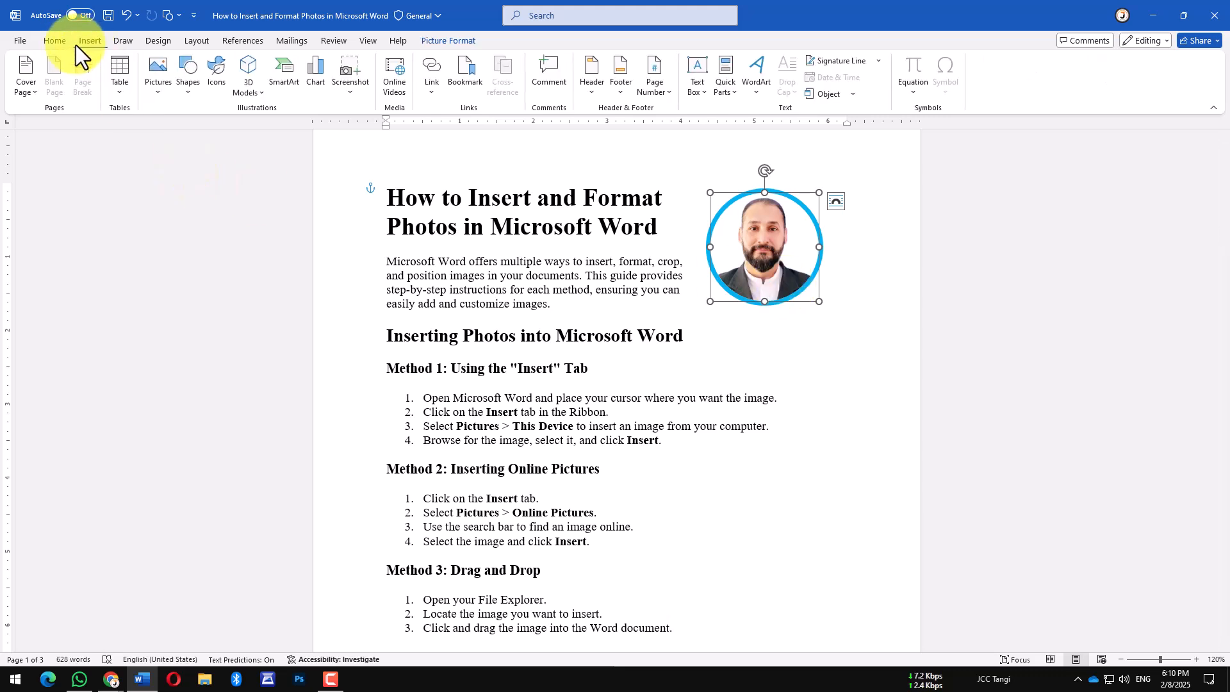
click(158, 88)
click(187, 132)
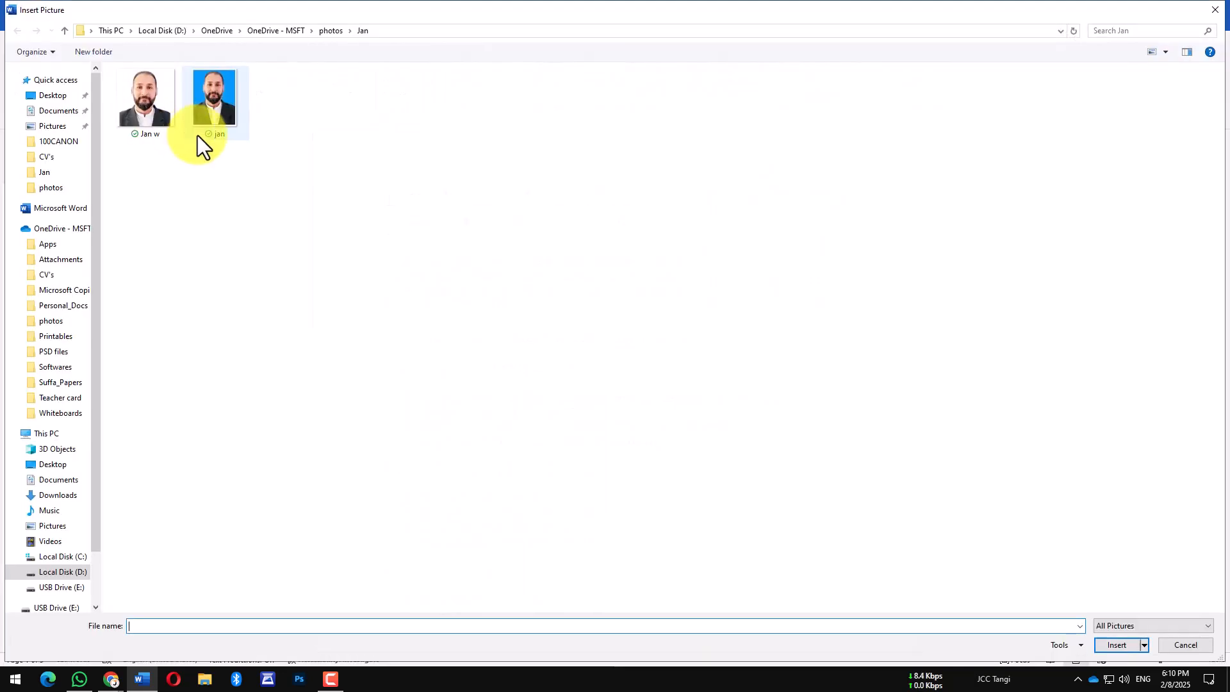
click(144, 109)
double_click(144, 109)
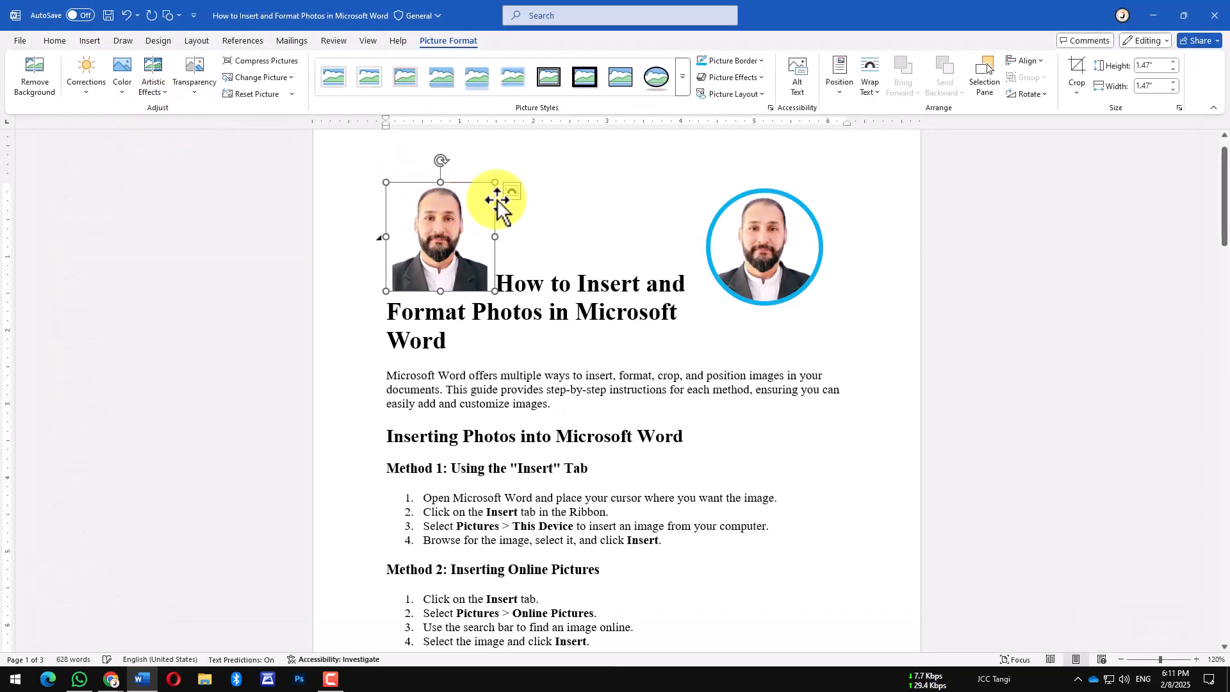
Apply the black-framed oval picture style to the second portrait and make its border light blue, 4½ pt
click(658, 78)
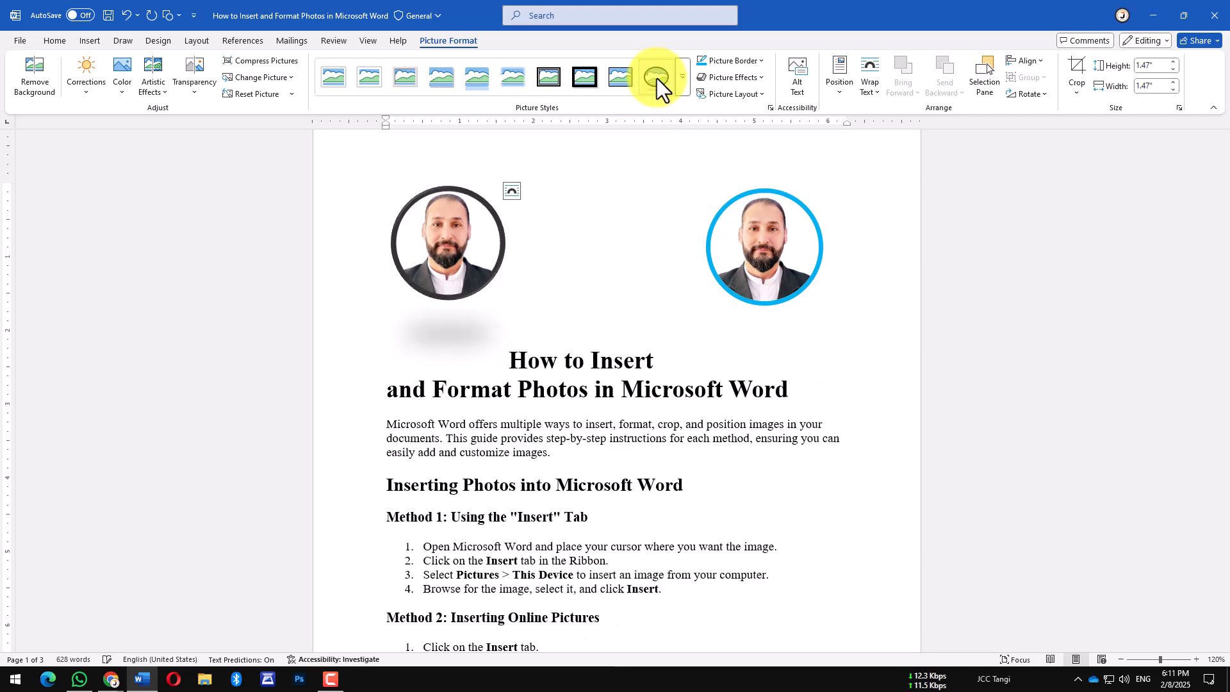
click(758, 60)
mouse_move(730, 321)
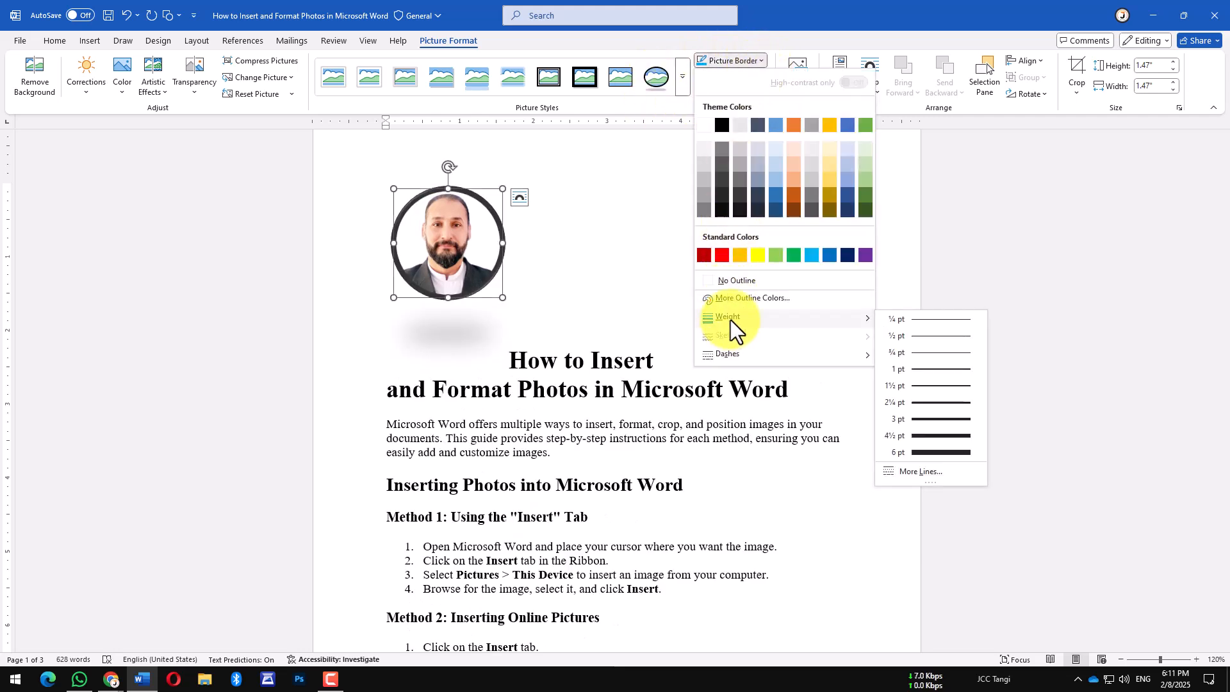
click(936, 436)
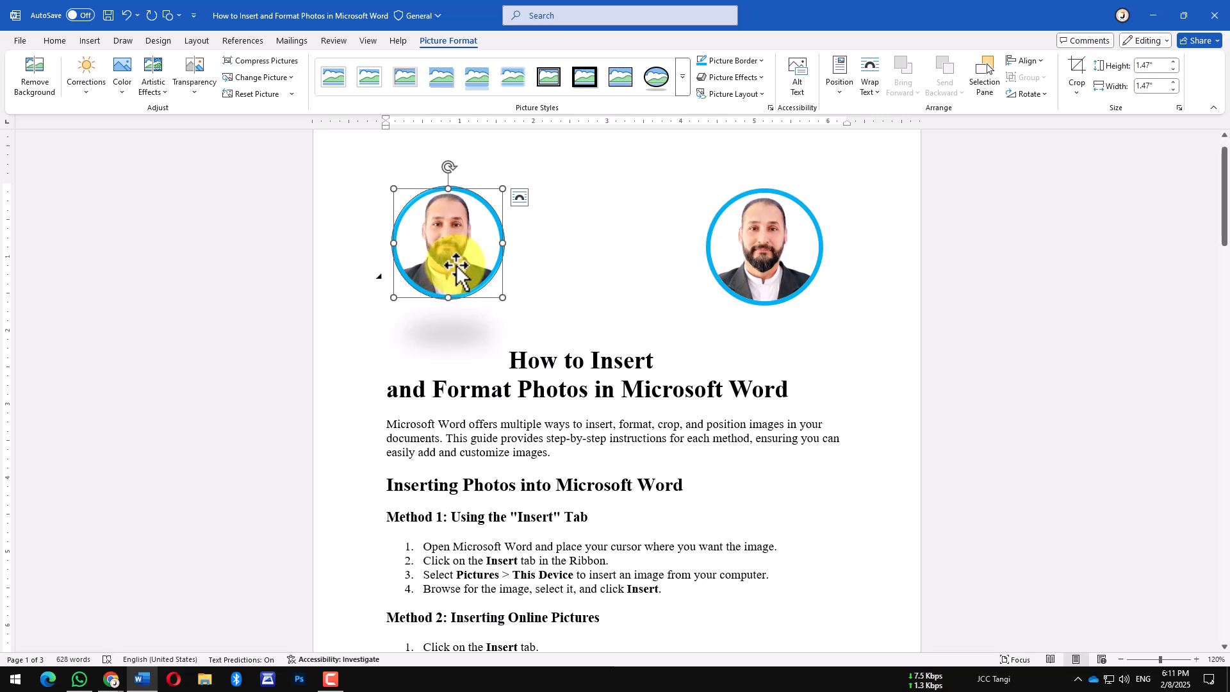
Set the second portrait's text wrapping to Tight and place it overlapping the lower right of the first portrait
drag(453, 260, 704, 250)
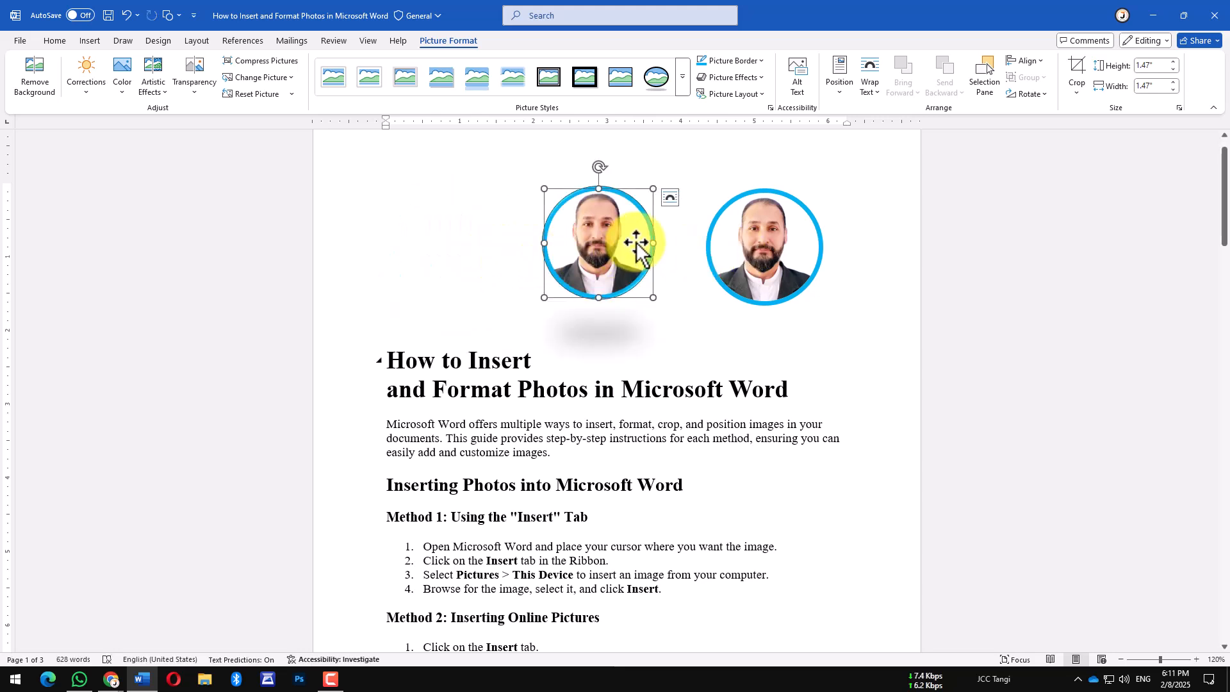
click(671, 200)
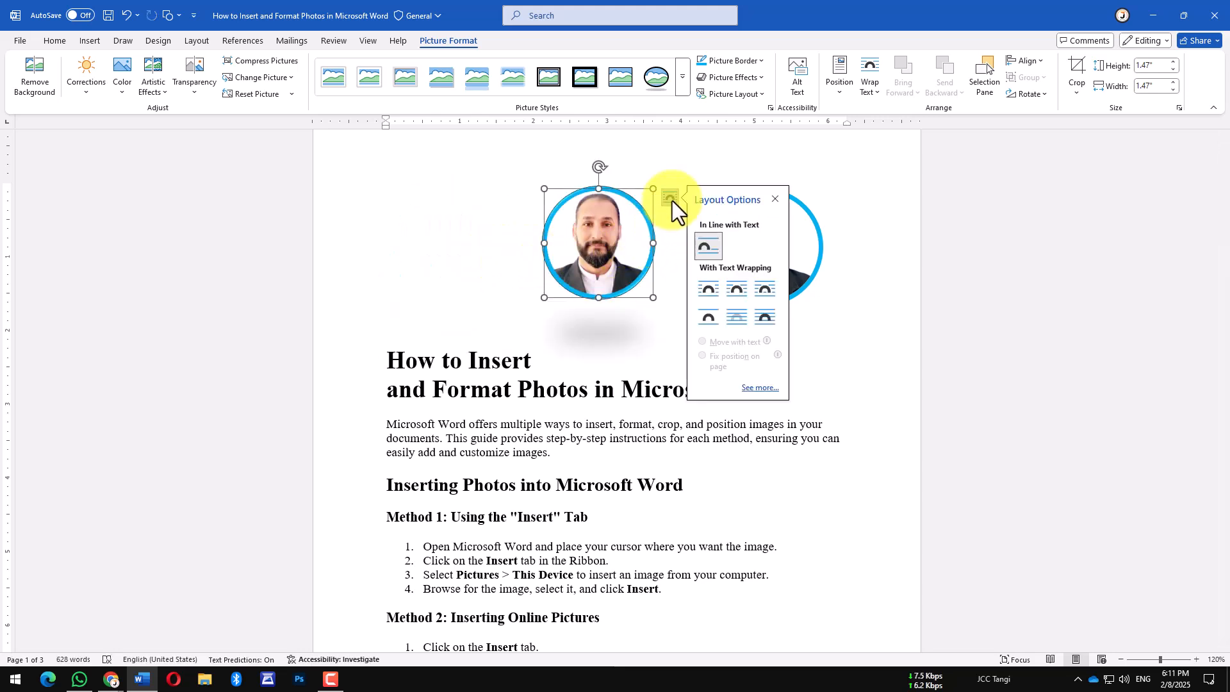
click(735, 292)
drag(617, 263, 777, 262)
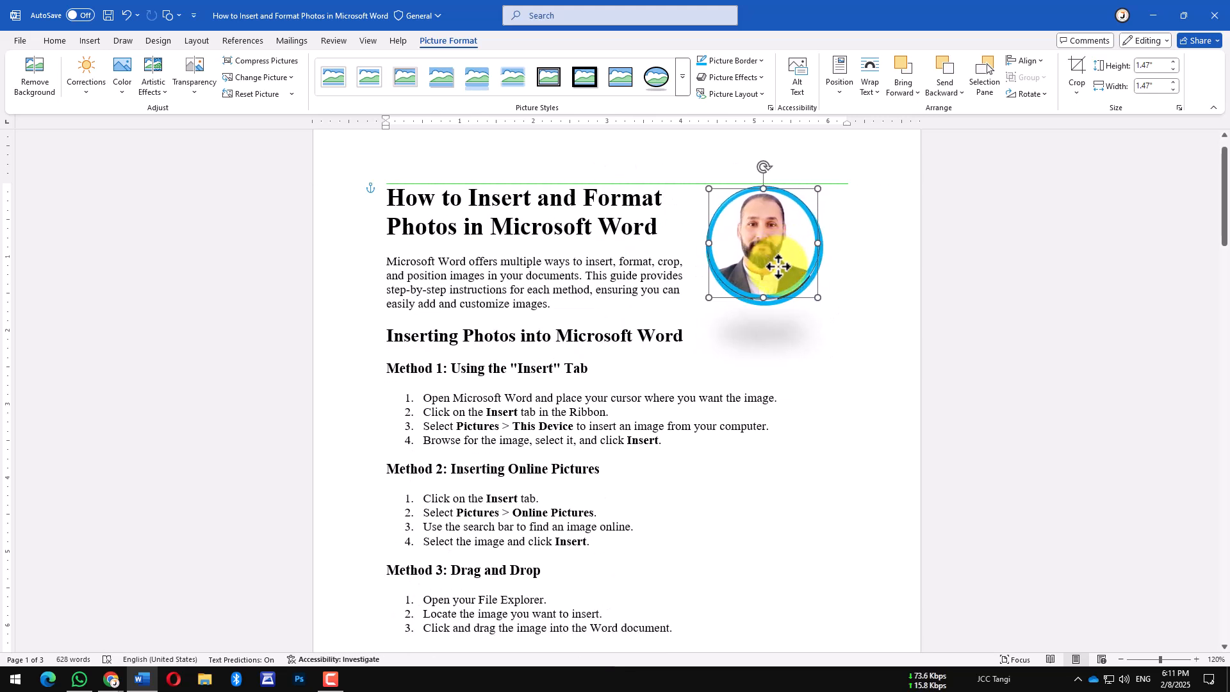
ctrl+drag(778, 263, 836, 315)
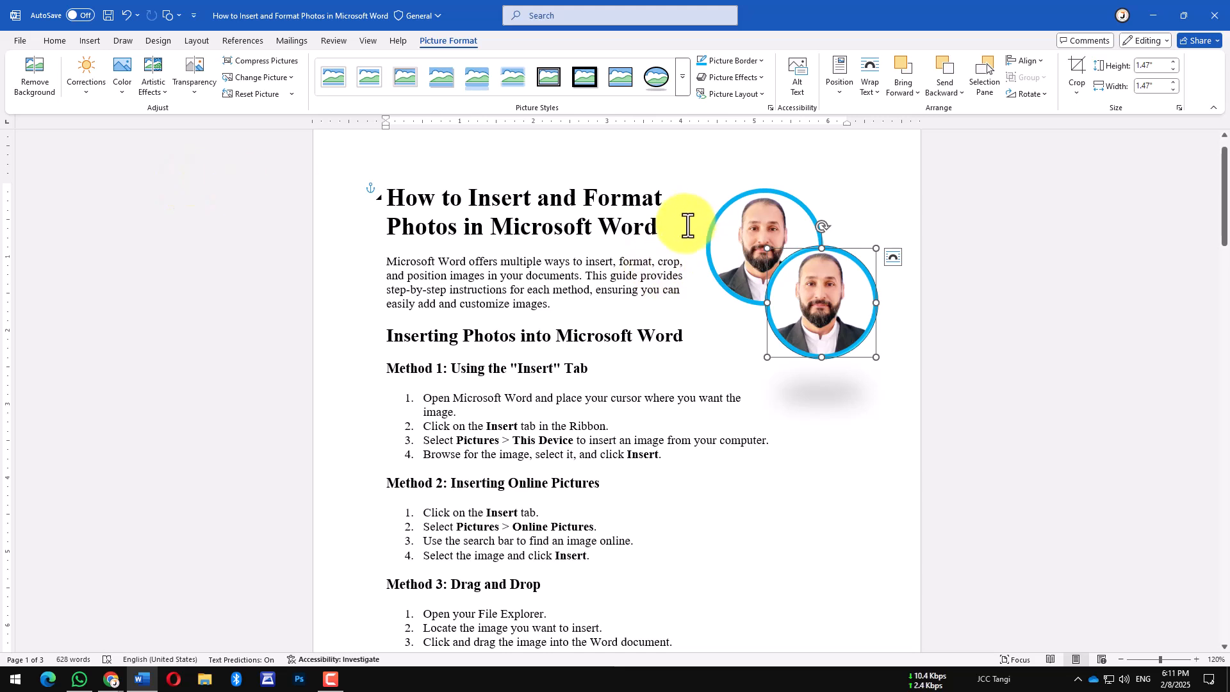
Undo all picture insertions and formatting back to the text-only document
key(ctrl+z)
key(ctrl+z)
key(ctrl+z)
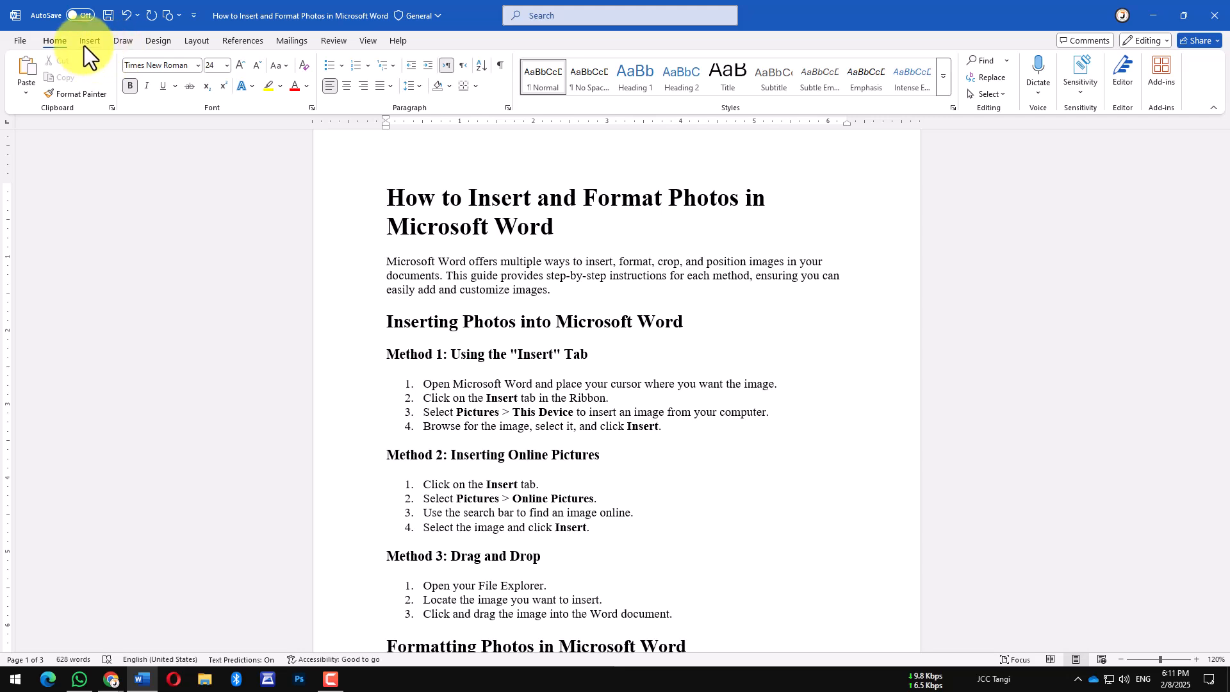
Draw a circle about 1.35" in diameter over the right end of the document title
click(87, 43)
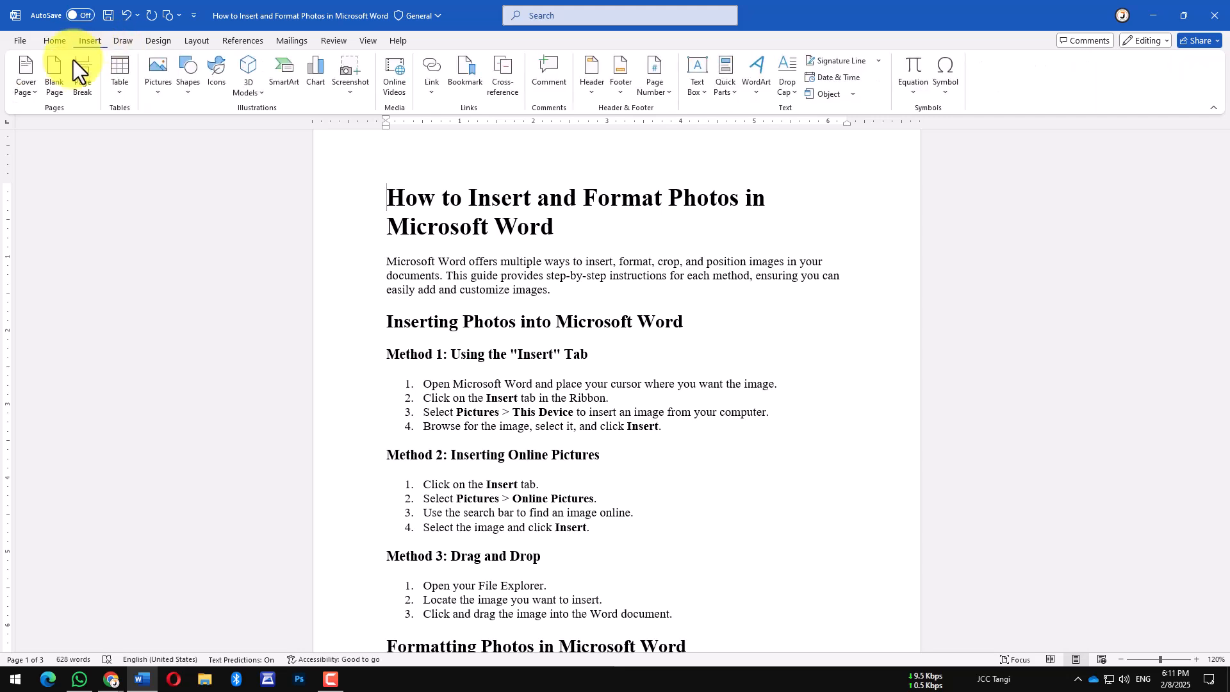
click(188, 94)
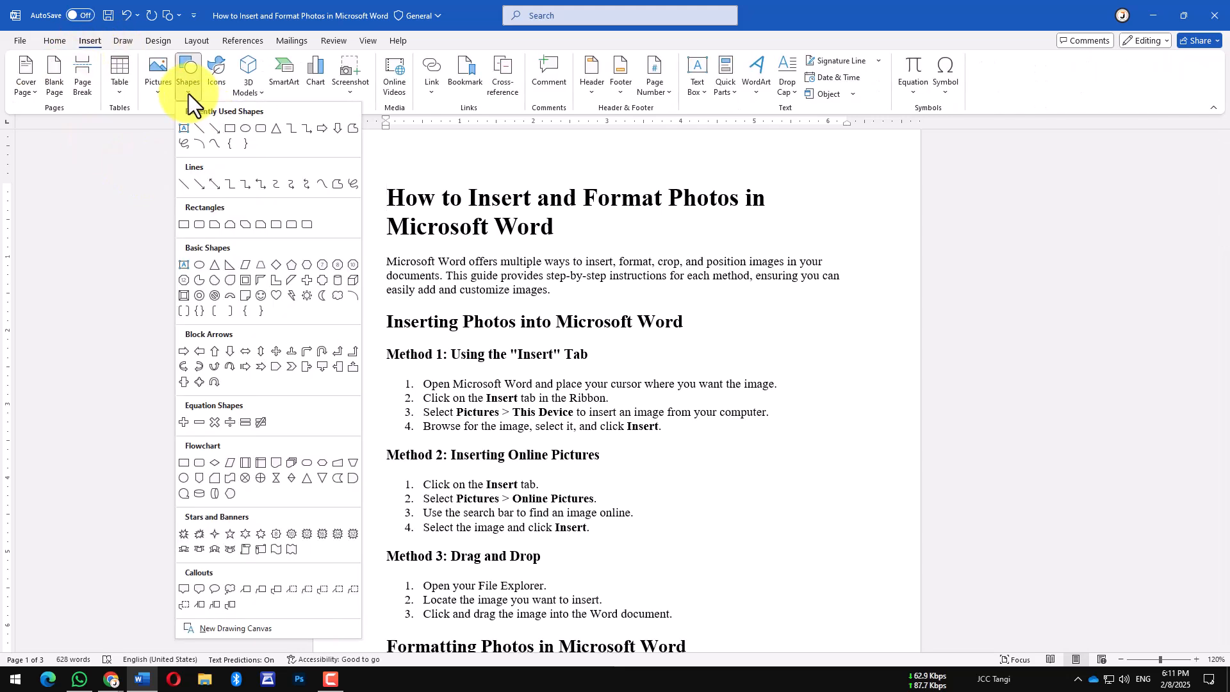
click(245, 129)
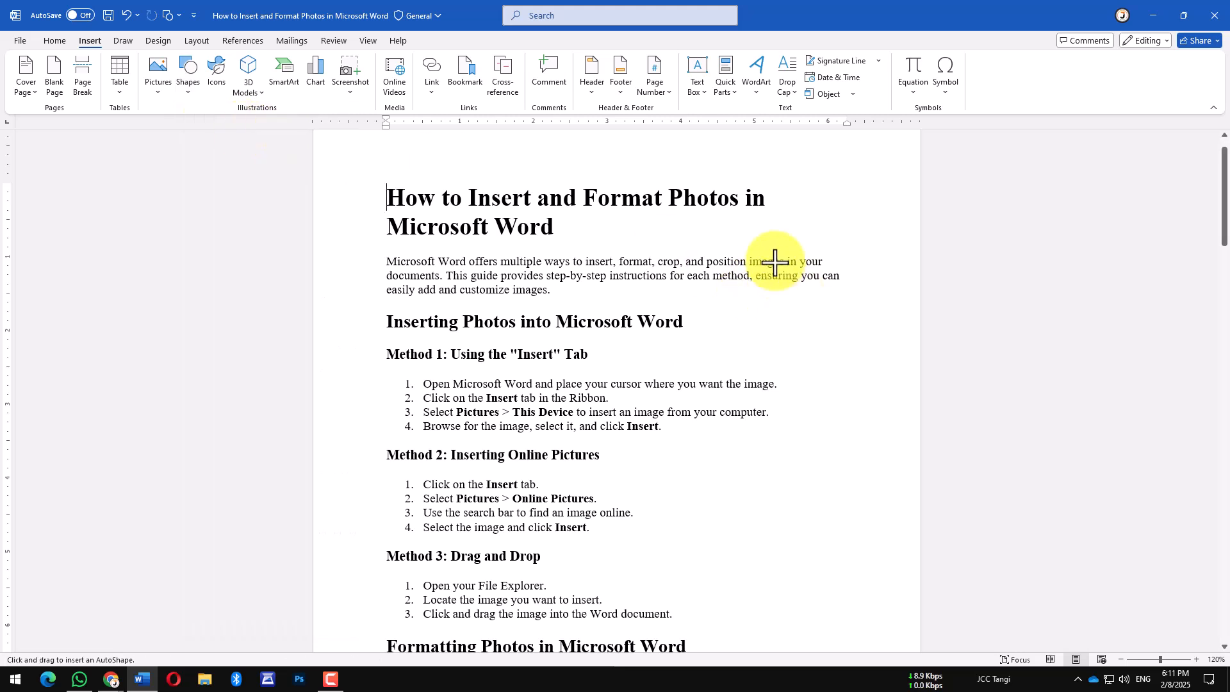
mouse_move(778, 232)
mouse_down()
mouse_move(870, 335)
mouse_move(850, 269)
mouse_move(819, 264)
mouse_up()
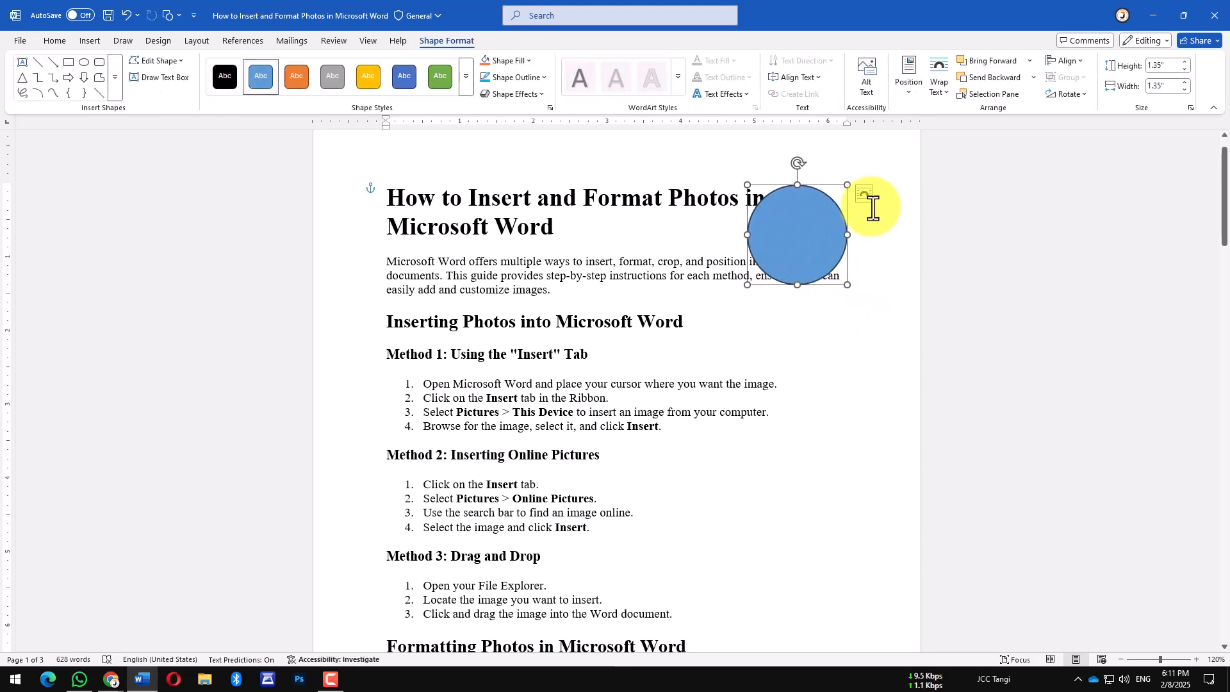
Set the circle's text wrapping to Tight and position it just right of the title and intro paragraph
click(864, 195)
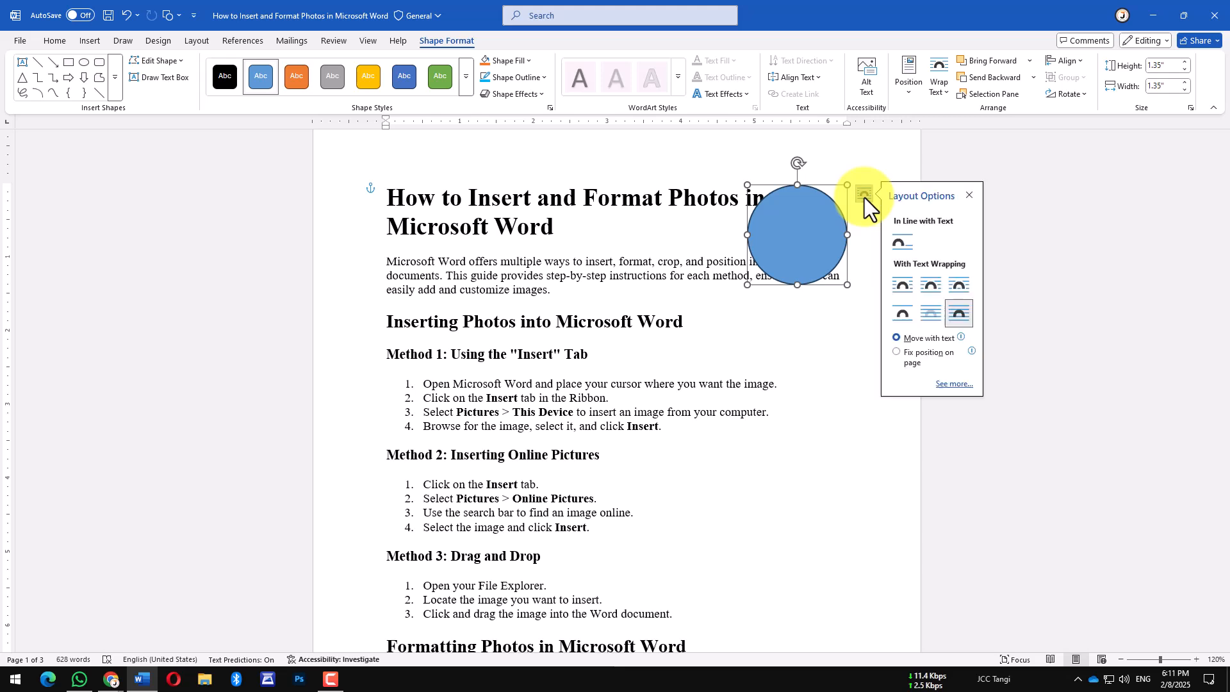
click(930, 285)
mouse_move(825, 251)
mouse_down()
mouse_move(799, 244)
mouse_move(813, 257)
mouse_up()
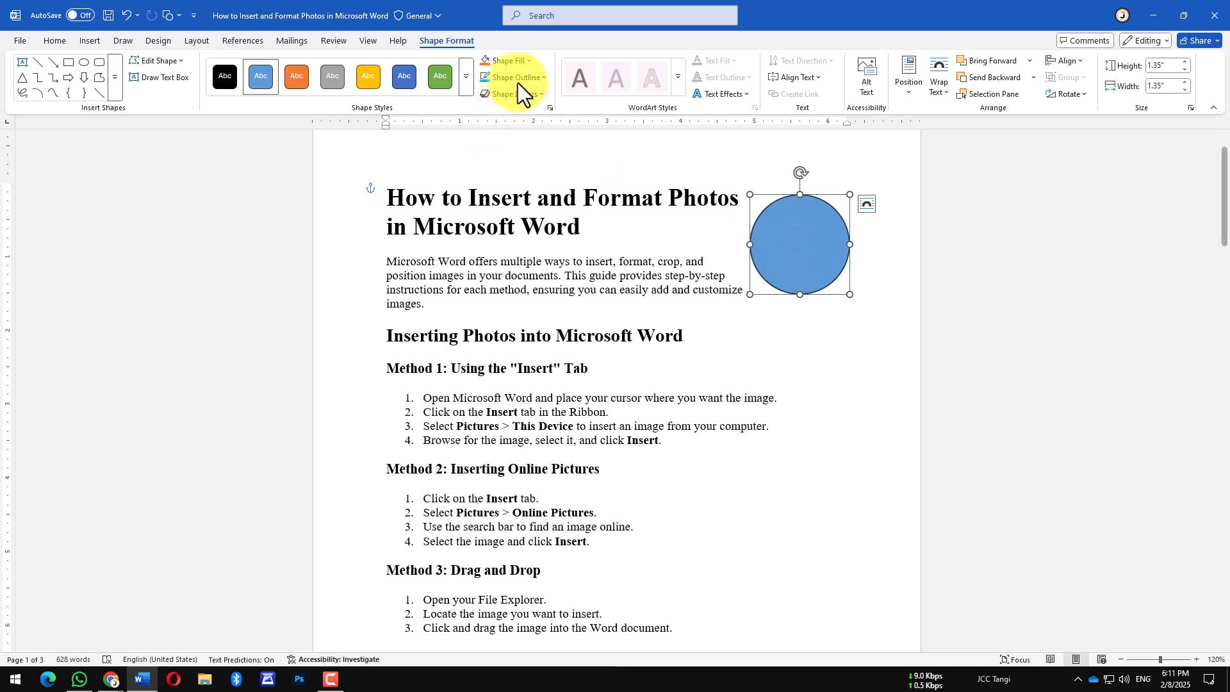
Fill the circle beside the title with the portrait picture from a file on the computer
click(527, 59)
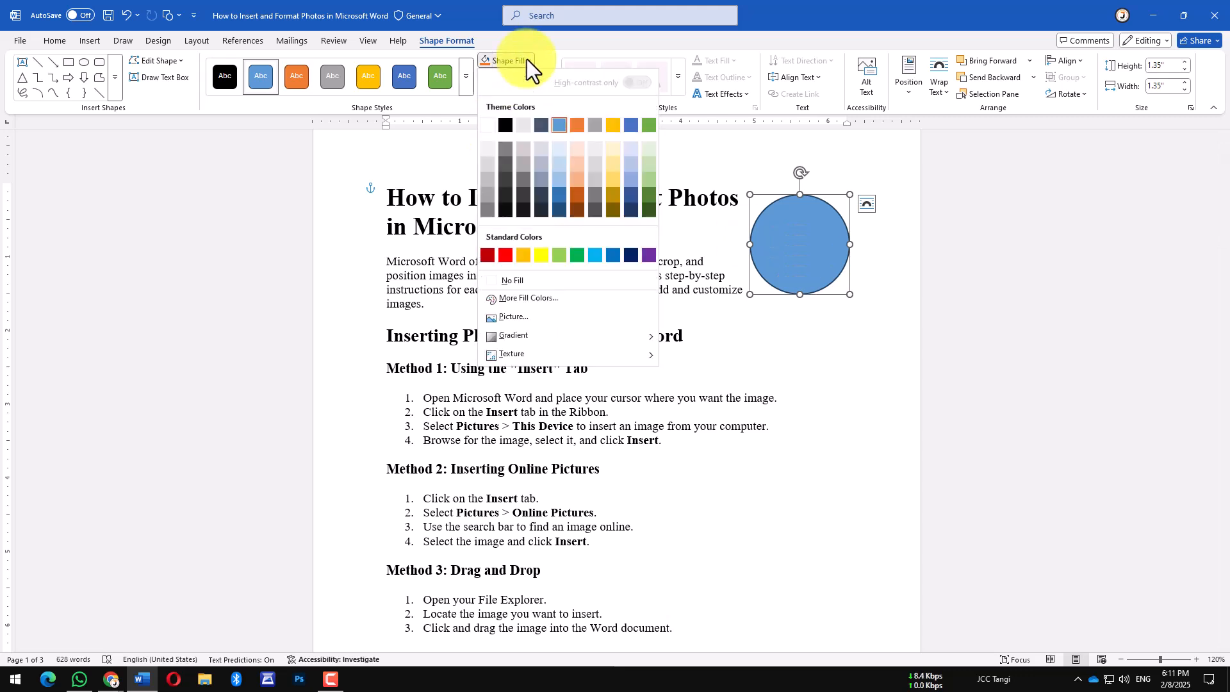
click(510, 317)
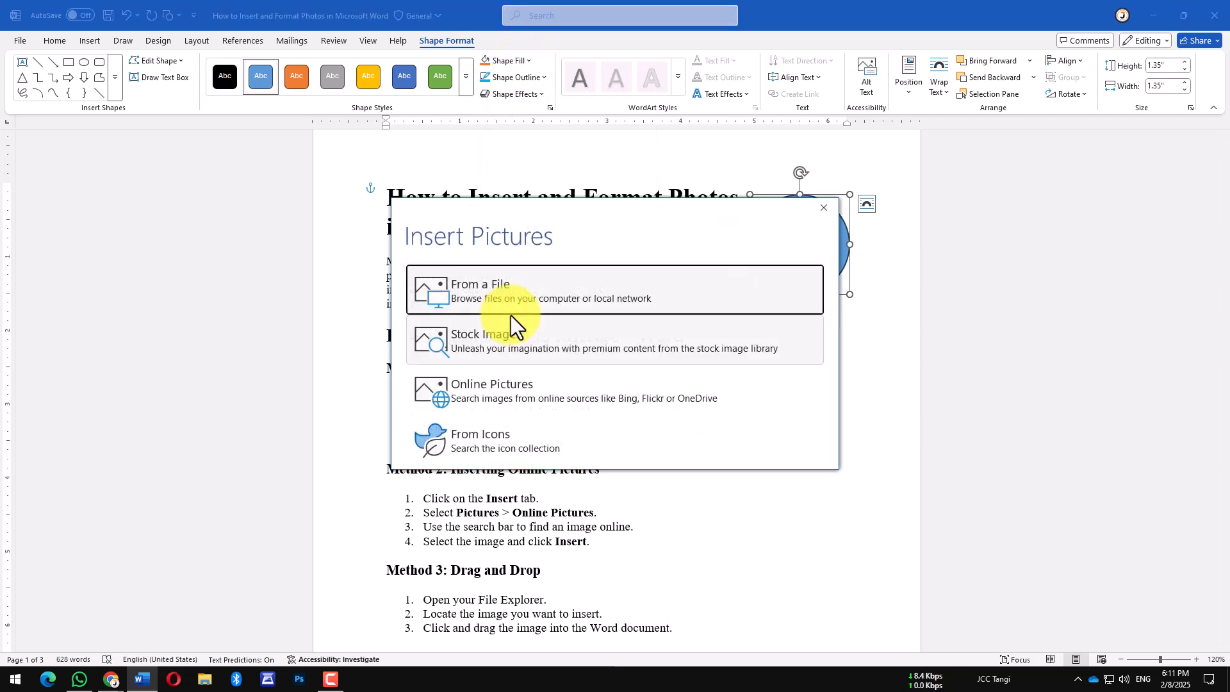
click(444, 295)
double_click(152, 108)
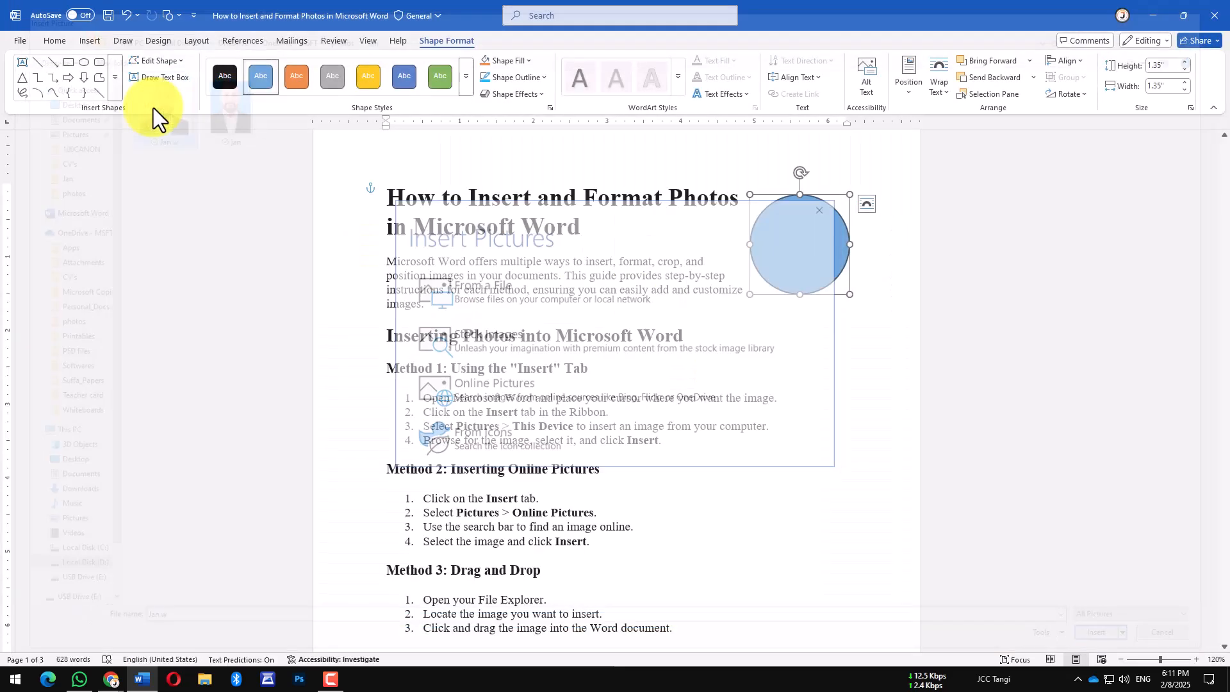
Give the portrait circle a light blue outline with a weight of 4½ pt
click(487, 79)
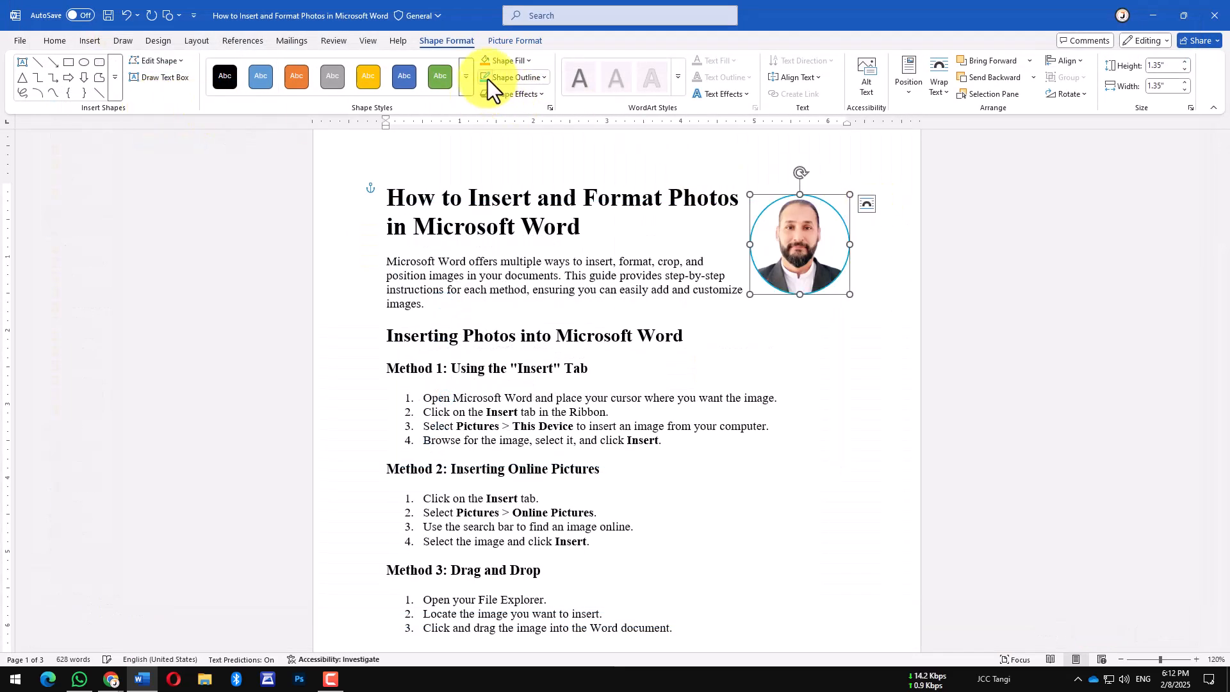
click(546, 79)
mouse_move(610, 333)
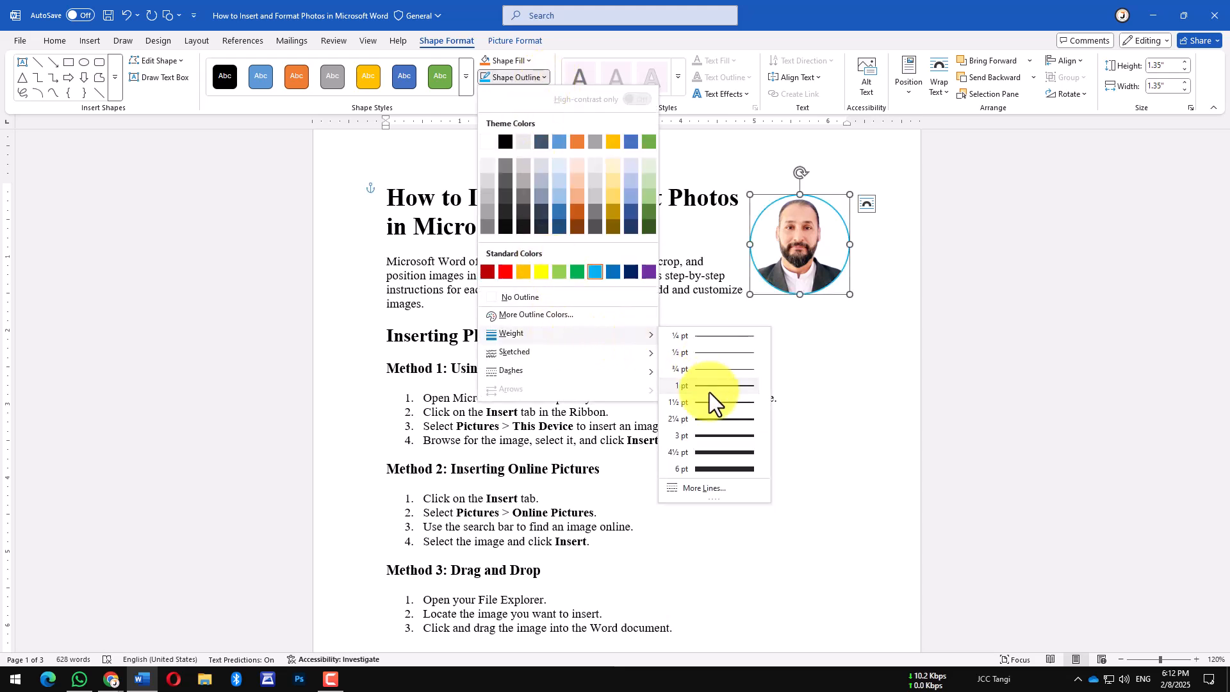
click(714, 452)
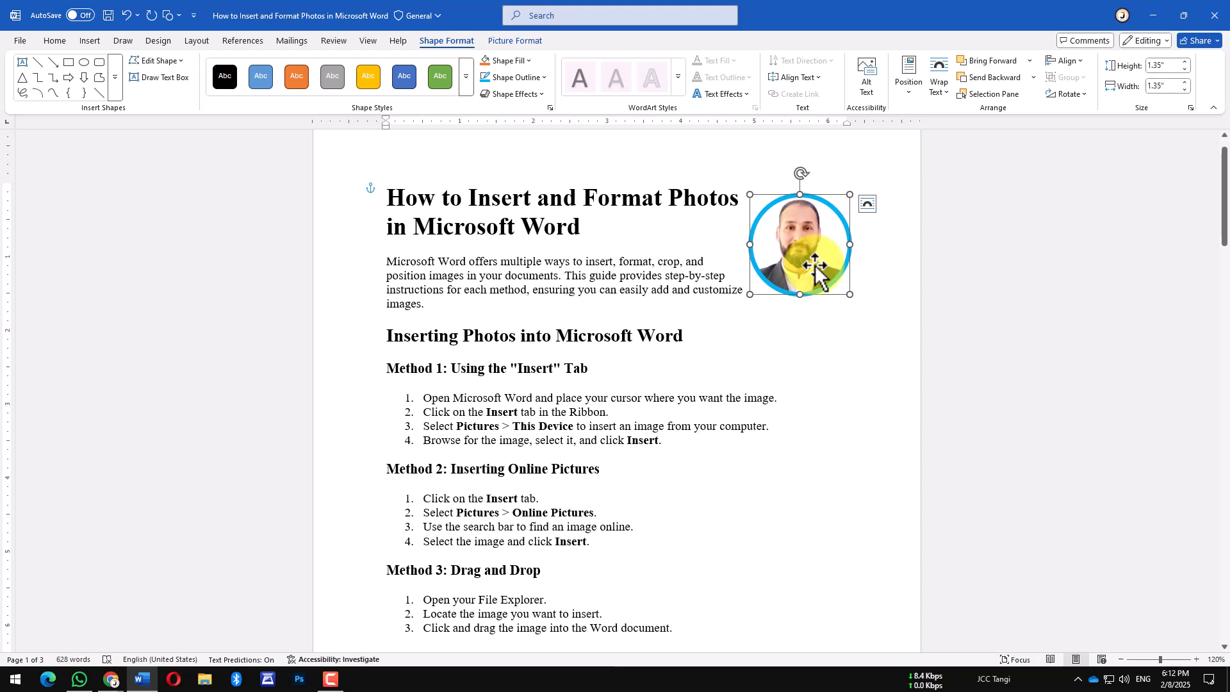
Edit the portrait circle's points, moving the right-hand point inward and pulling its two curve handles outward to form a notch
click(178, 62)
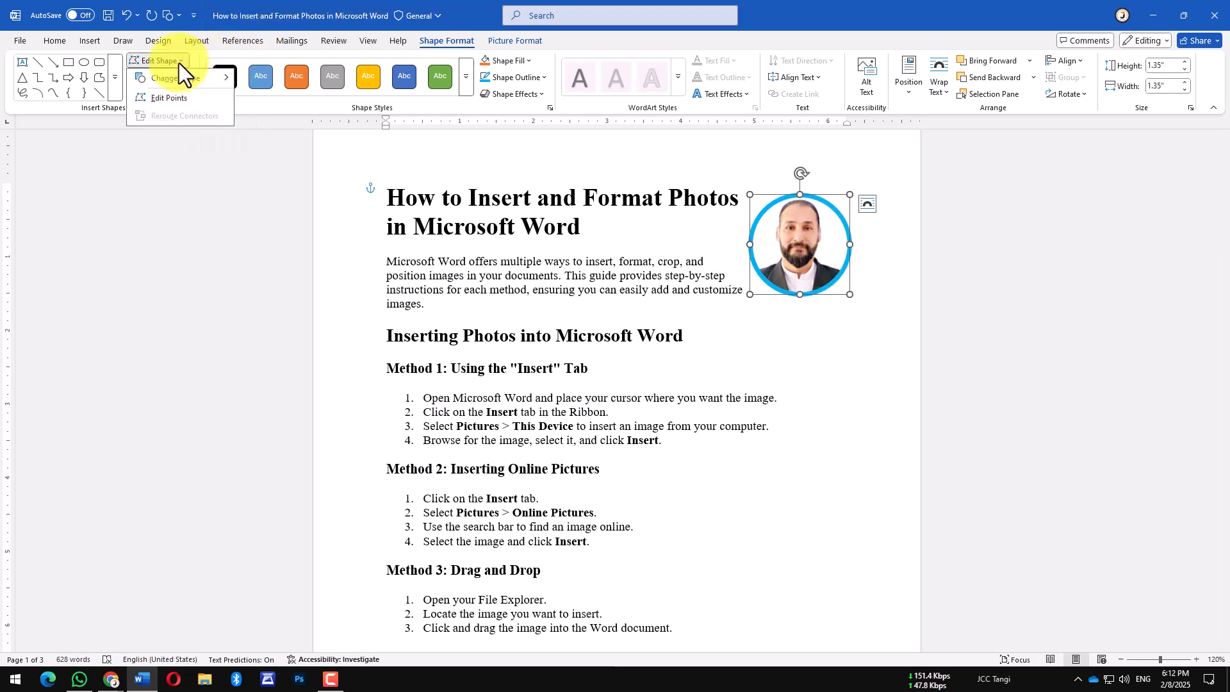
click(166, 99)
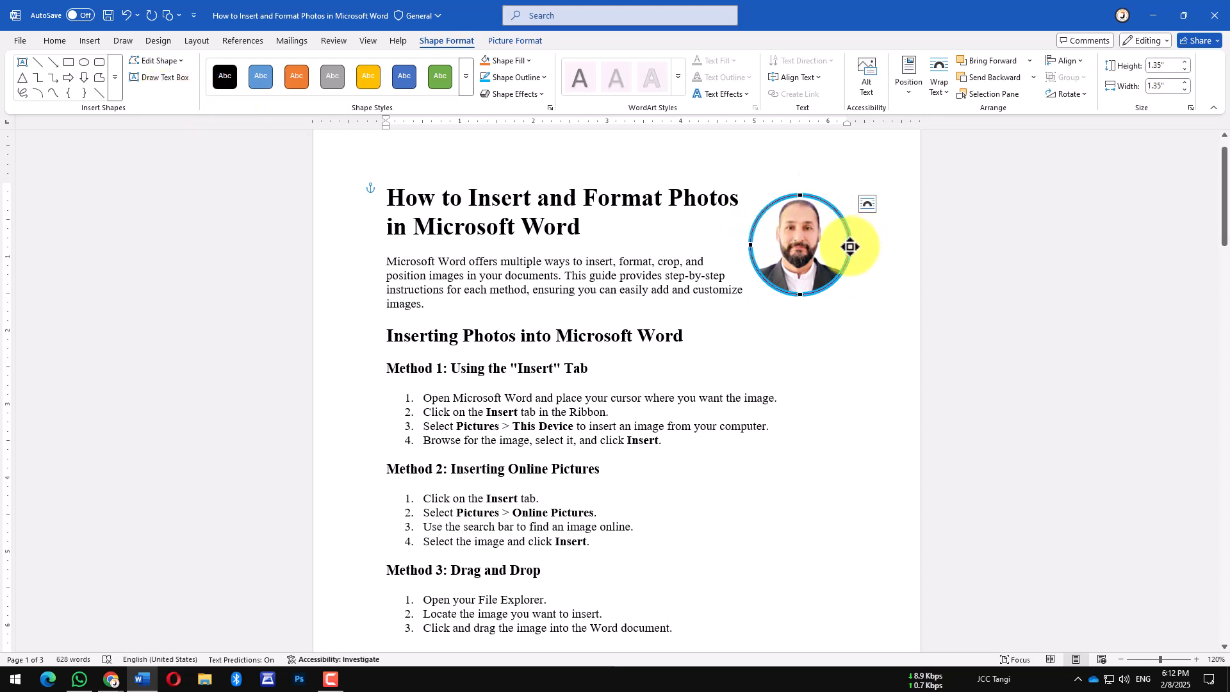
drag(849, 247, 832, 244)
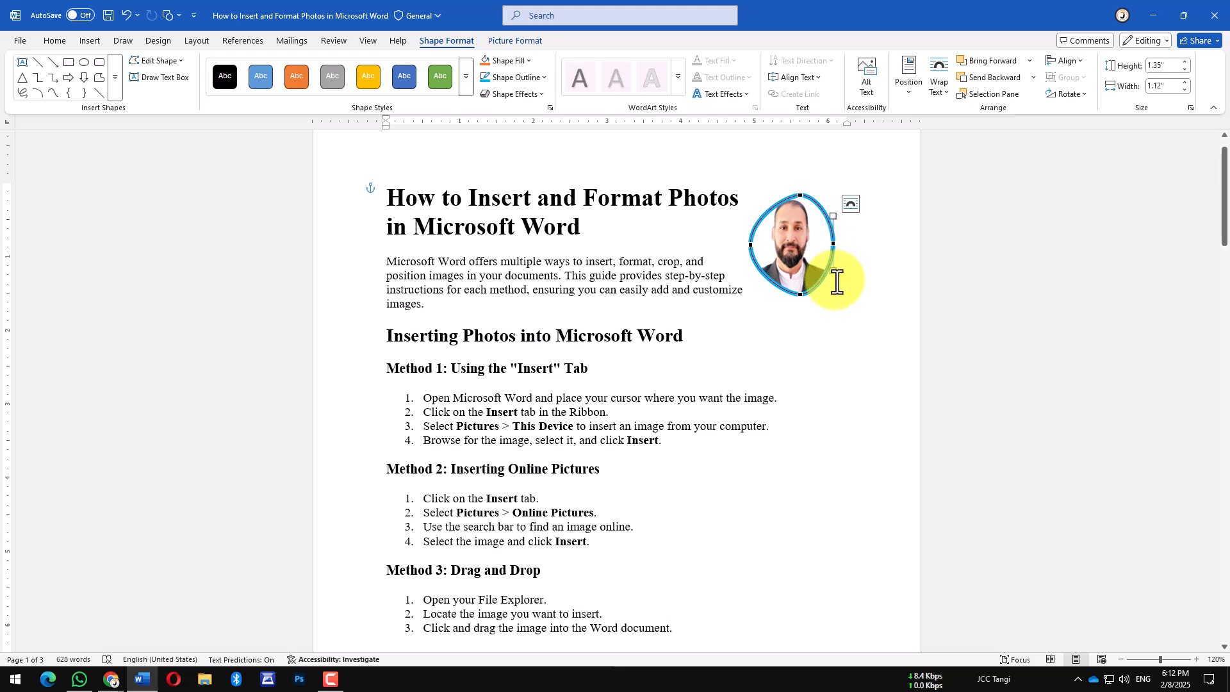
drag(833, 274, 869, 299)
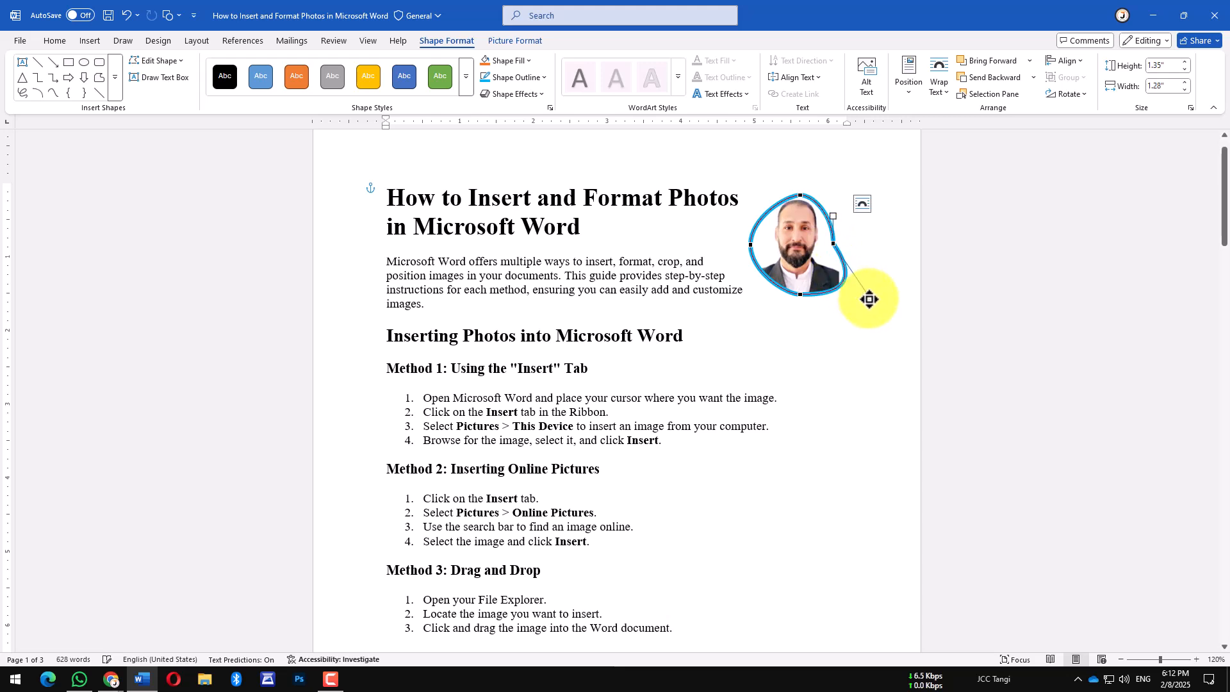
drag(833, 216, 854, 197)
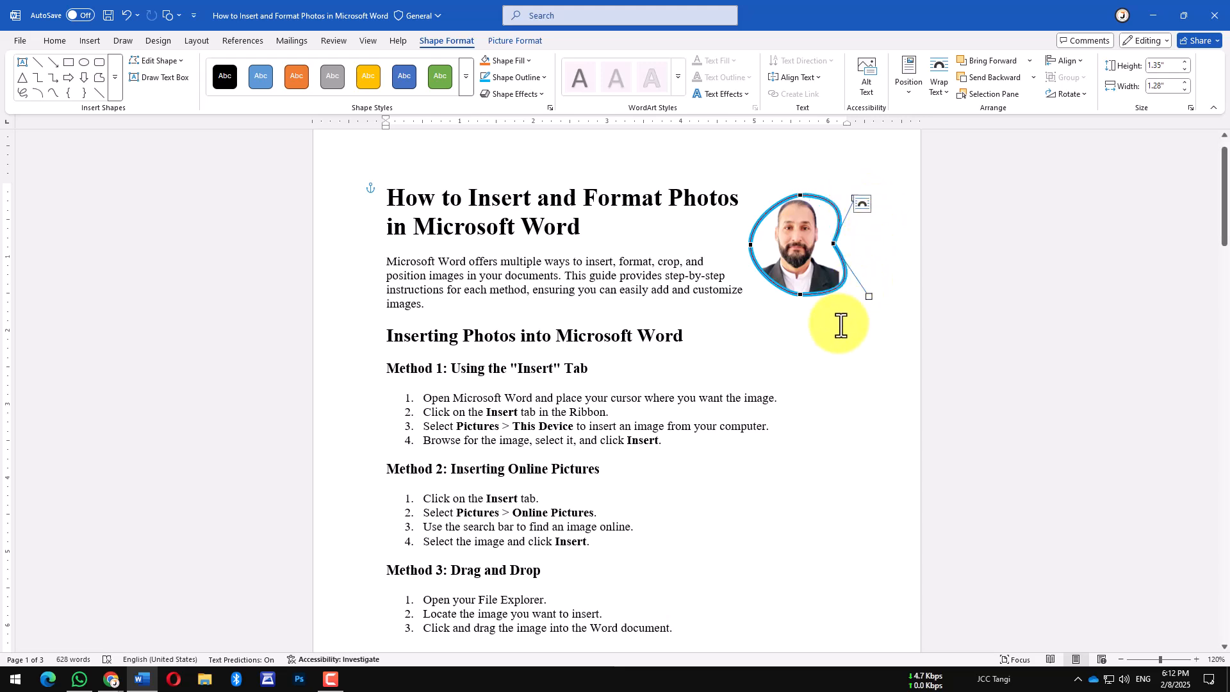
Change the portrait's shape to a rectangle and back to an oval
click(178, 63)
mouse_move(207, 79)
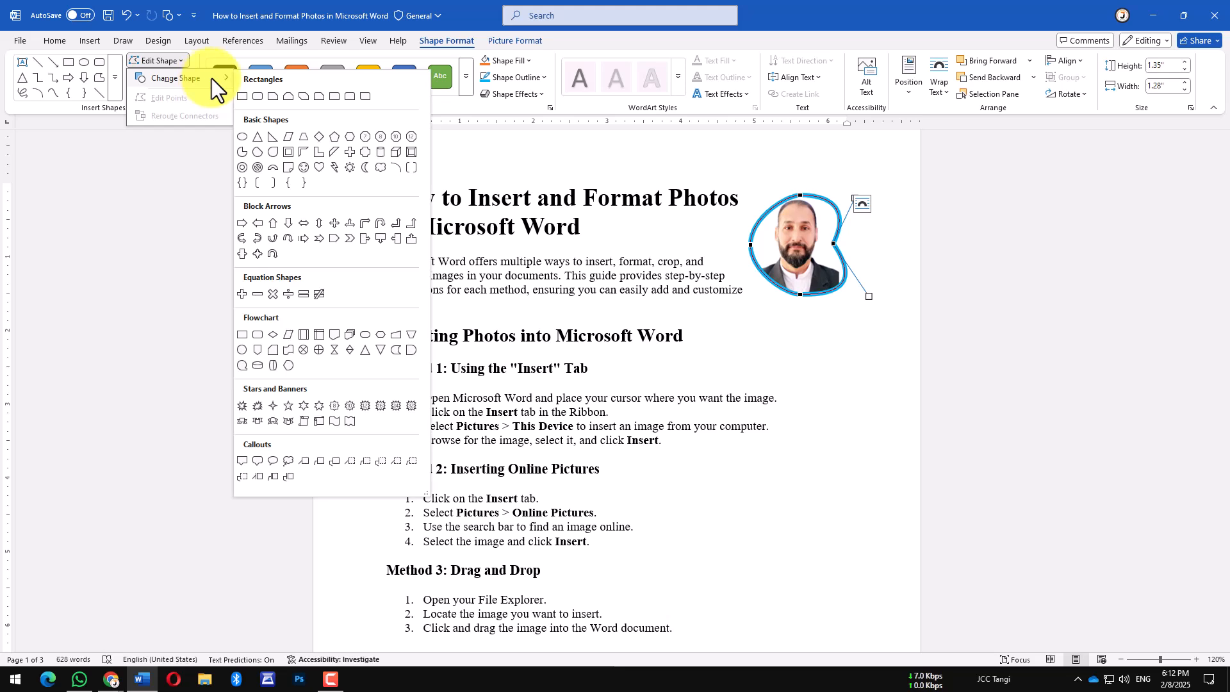
click(242, 96)
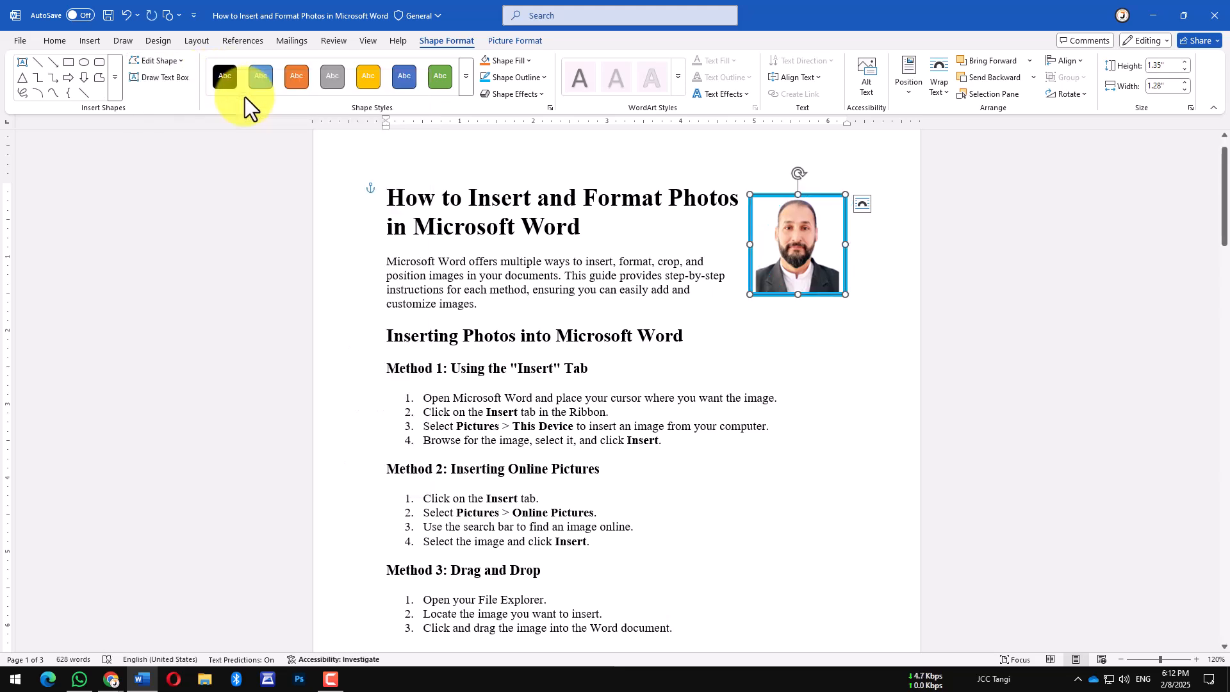
click(179, 60)
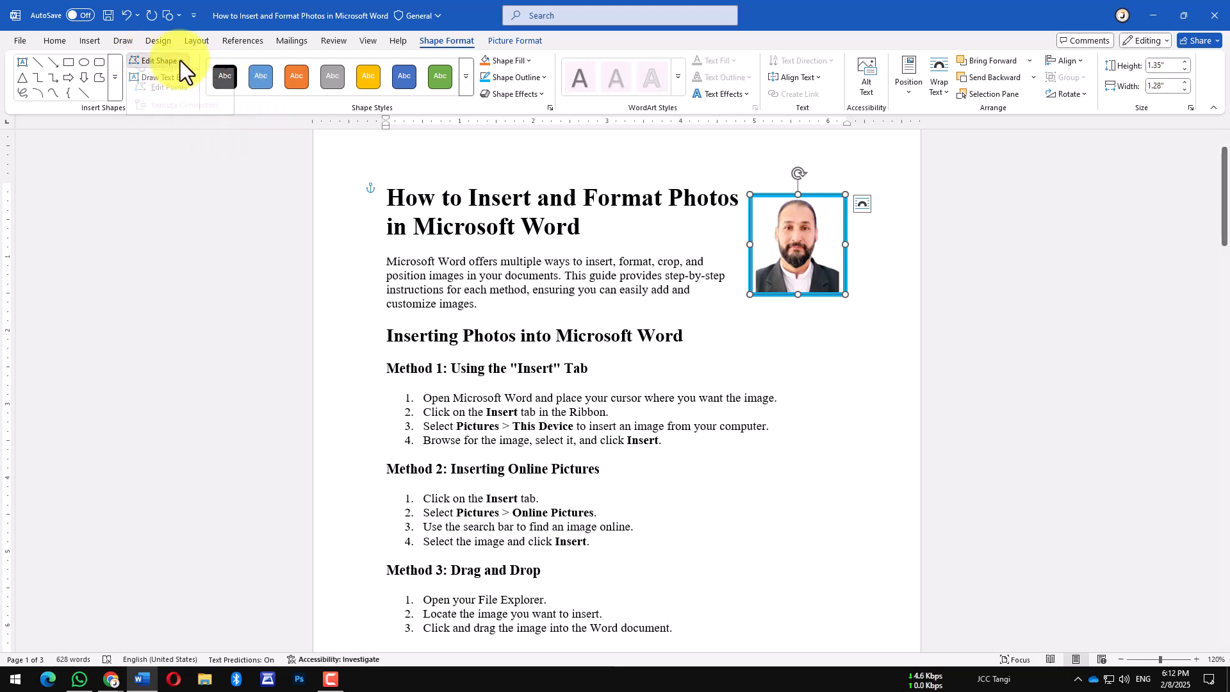
mouse_move(208, 78)
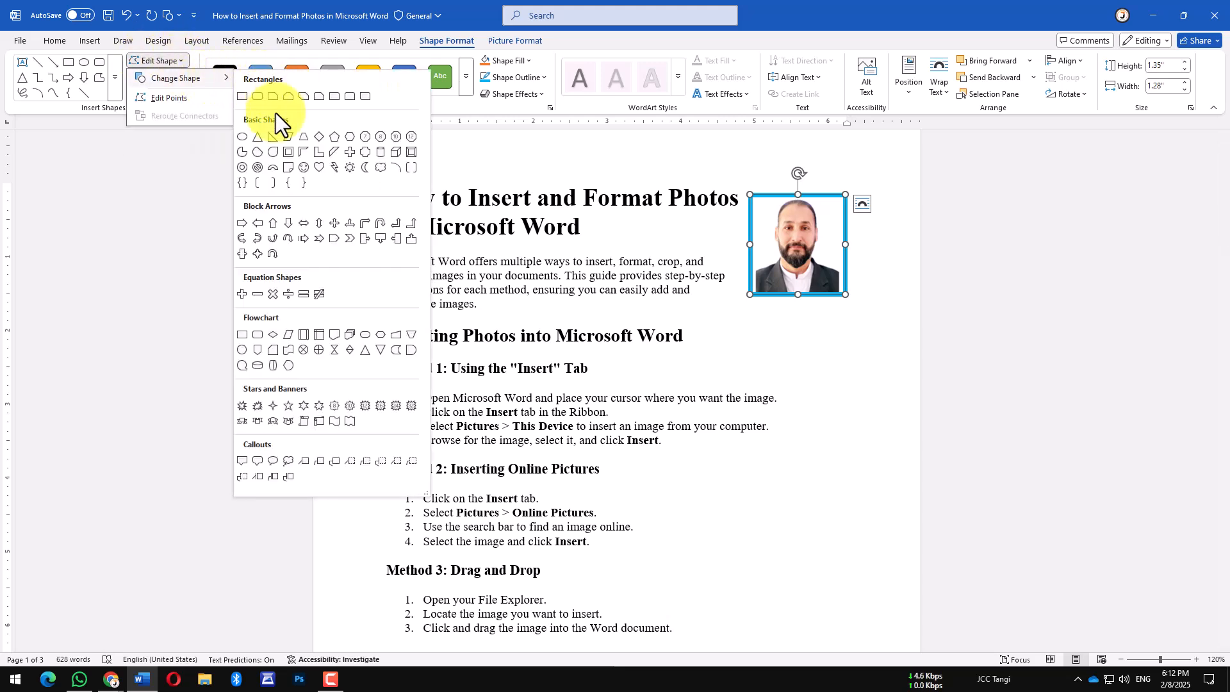
click(243, 135)
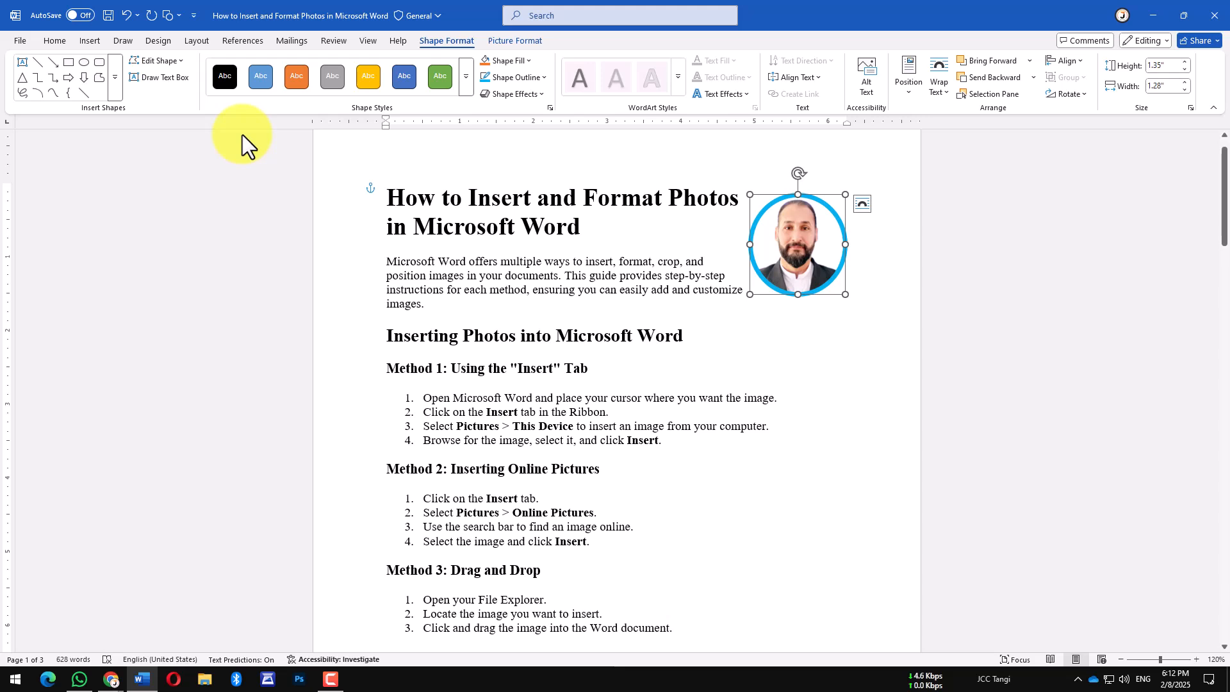
Change the portrait's oval shape to a hexagon
click(179, 63)
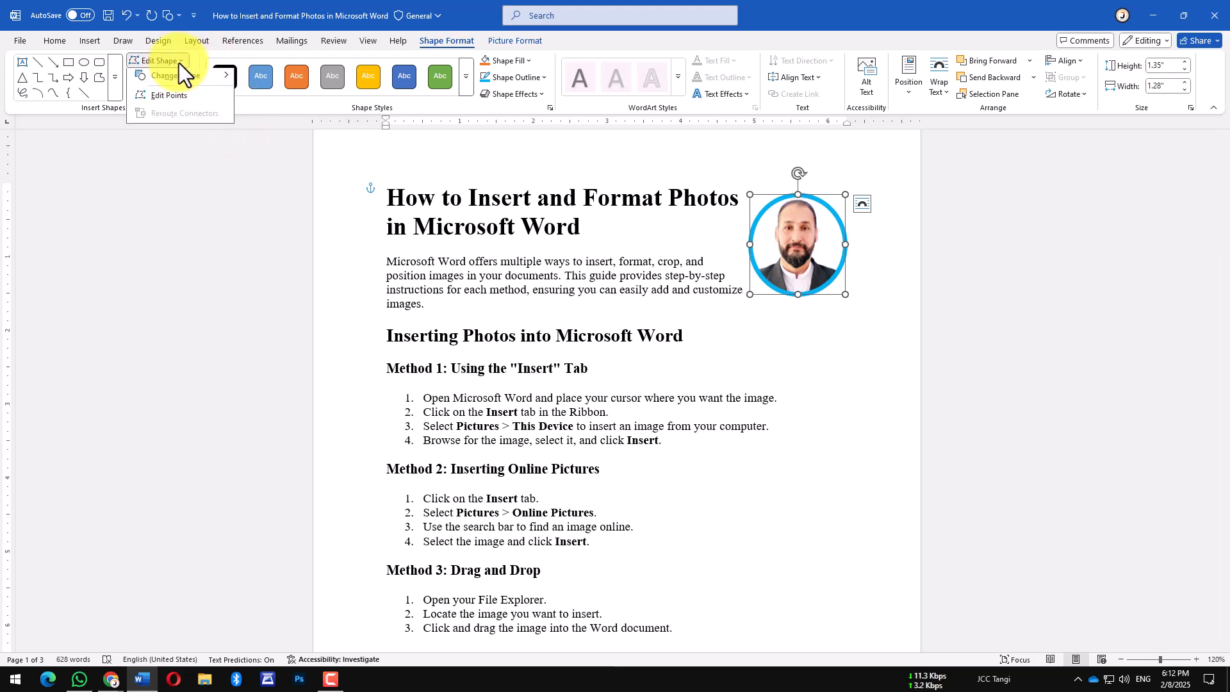
mouse_move(206, 78)
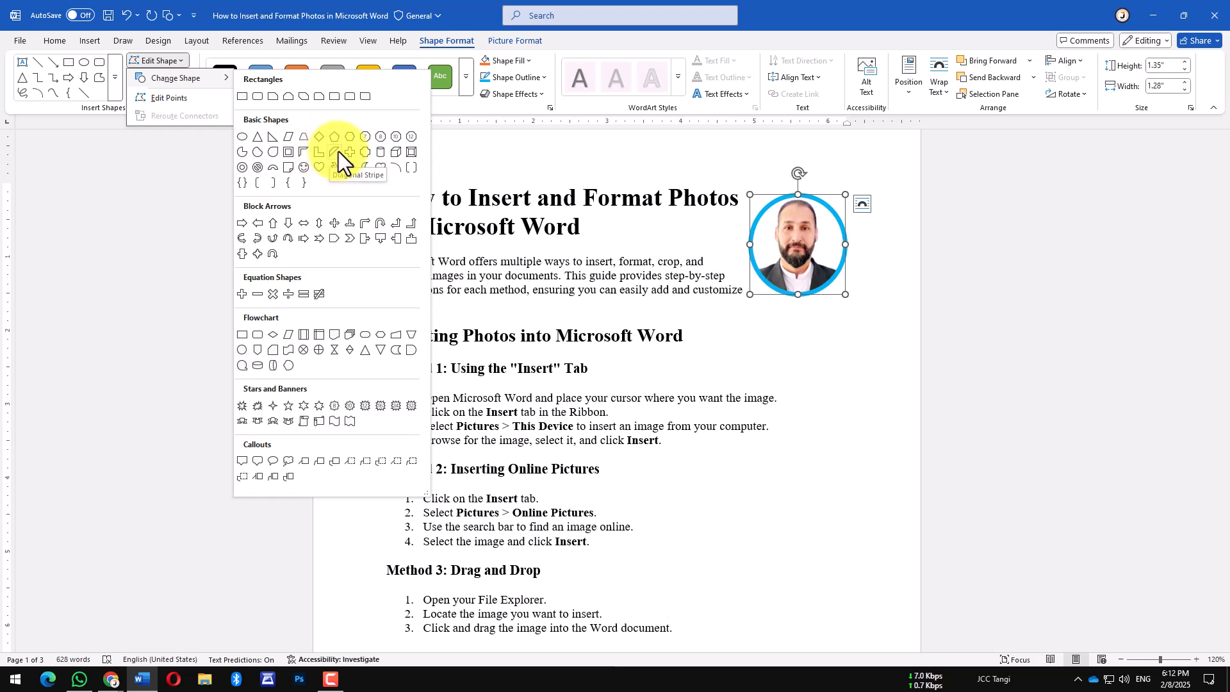
click(349, 136)
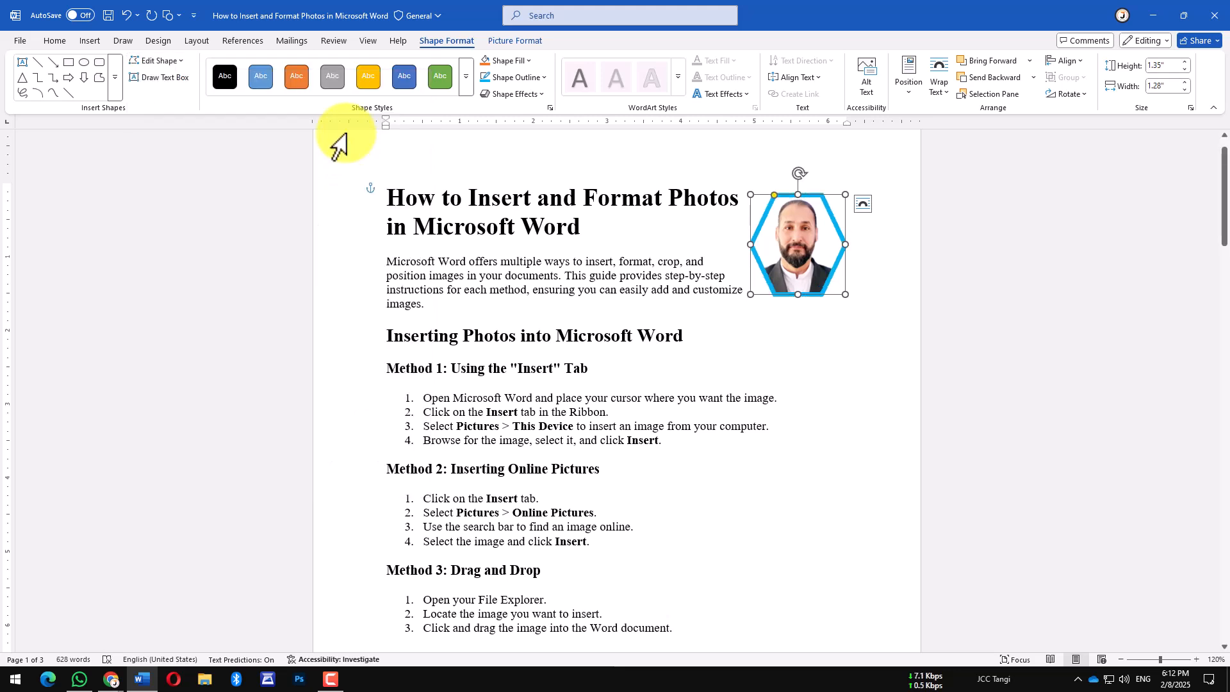
Change the portrait's shape to the Flowchart Display shape and widen it to about 1.52"
click(181, 60)
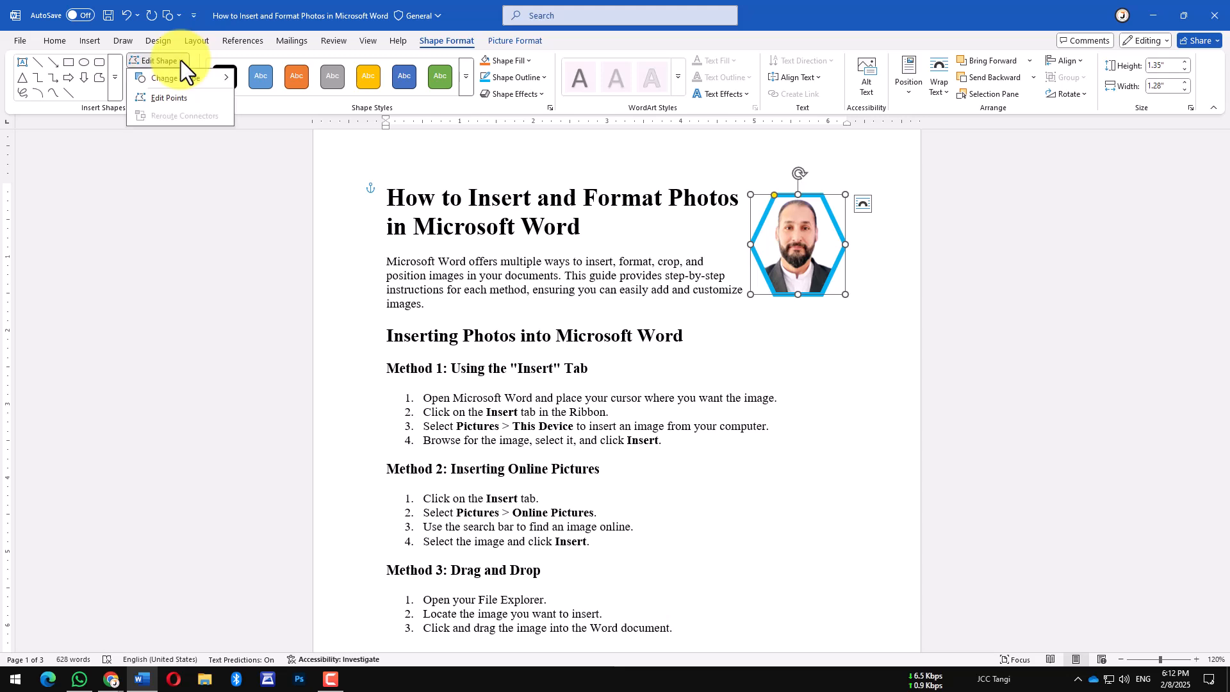
mouse_move(205, 75)
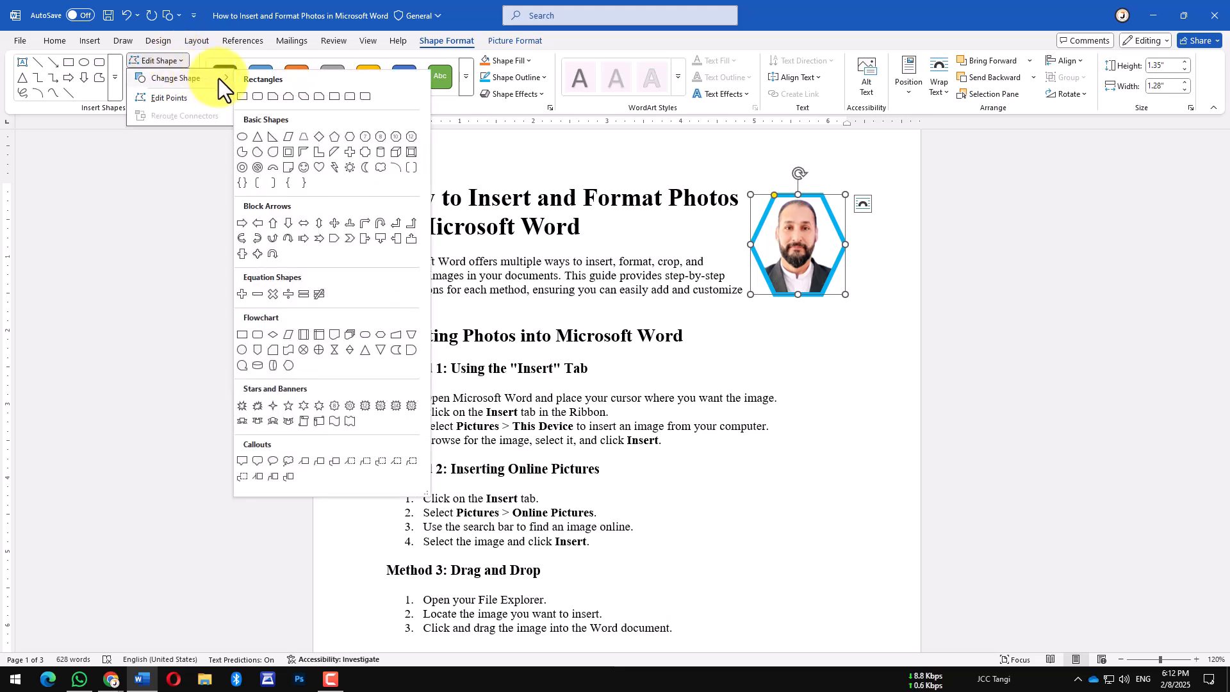
click(289, 367)
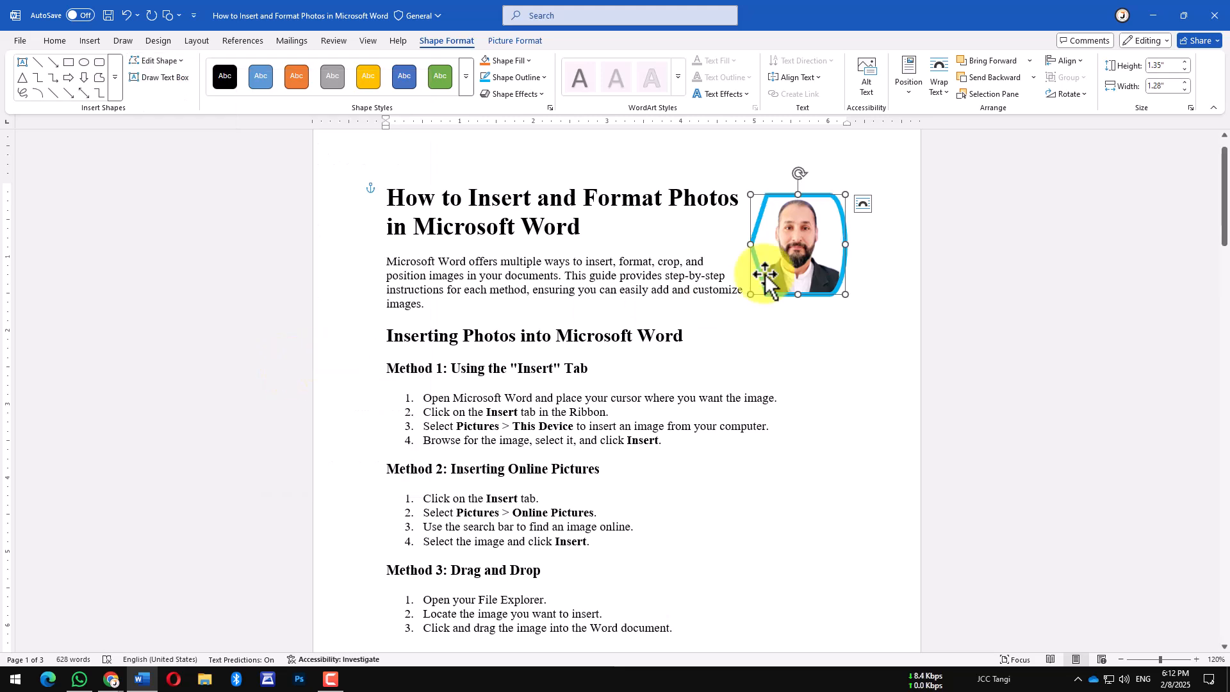
drag(845, 244, 863, 245)
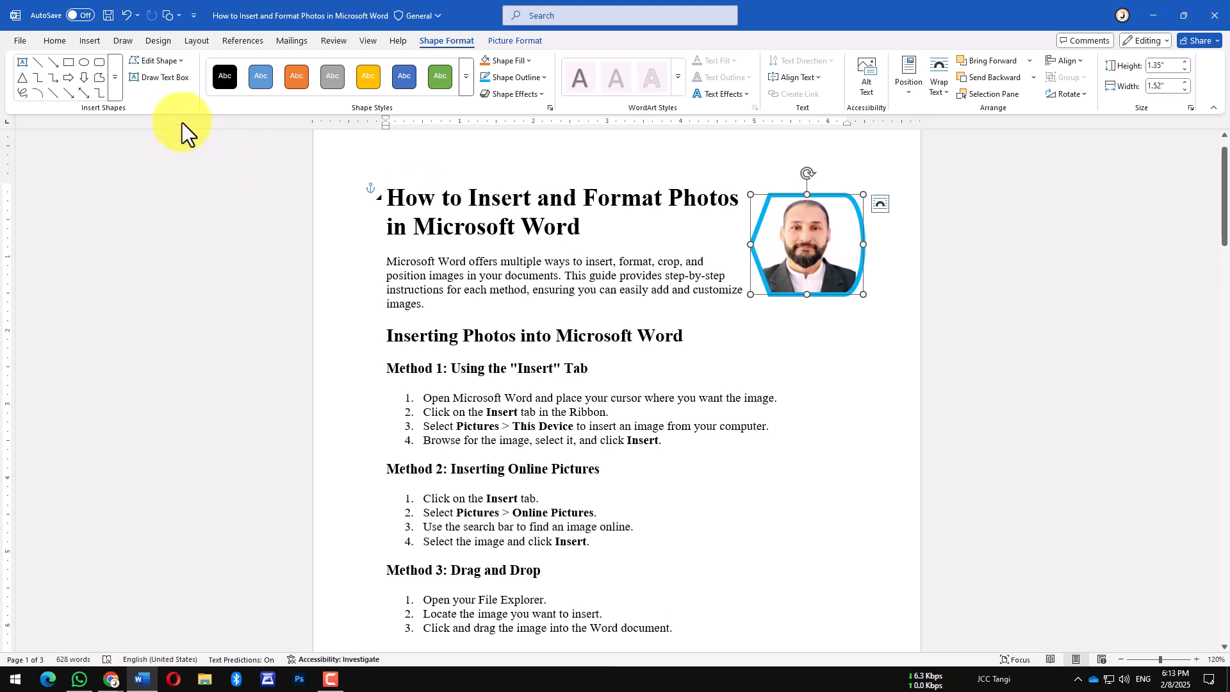
Open the choice of replacement shapes for the framed portrait
click(181, 59)
mouse_move(226, 79)
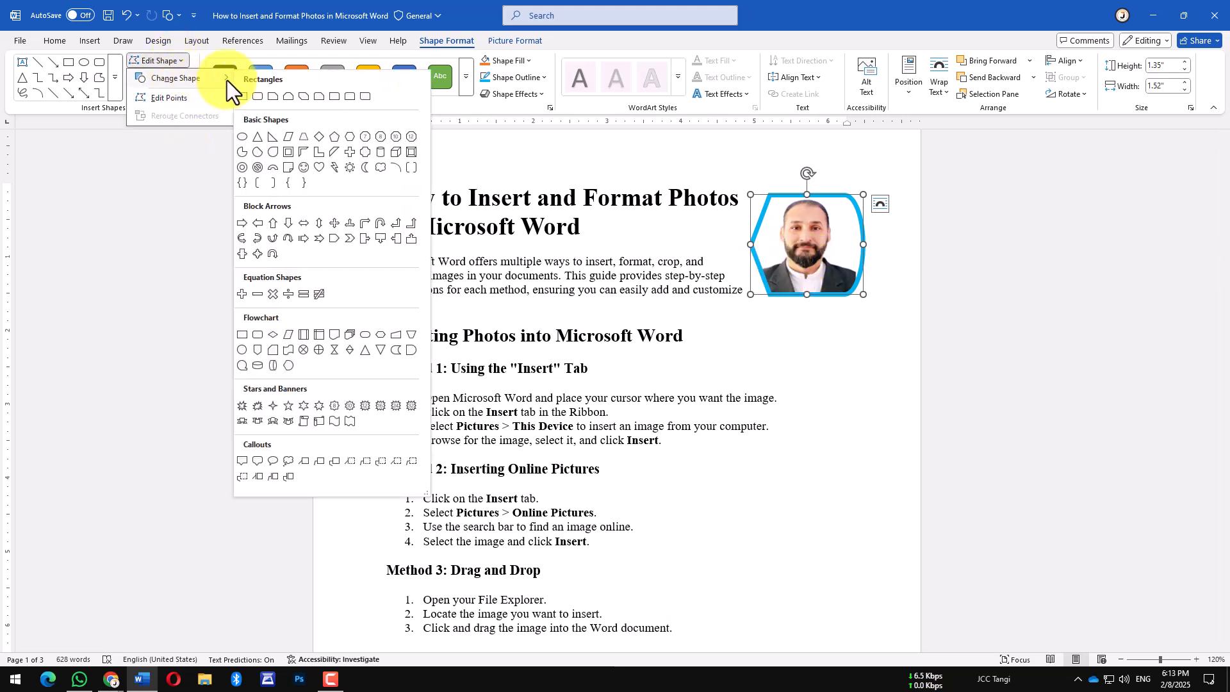